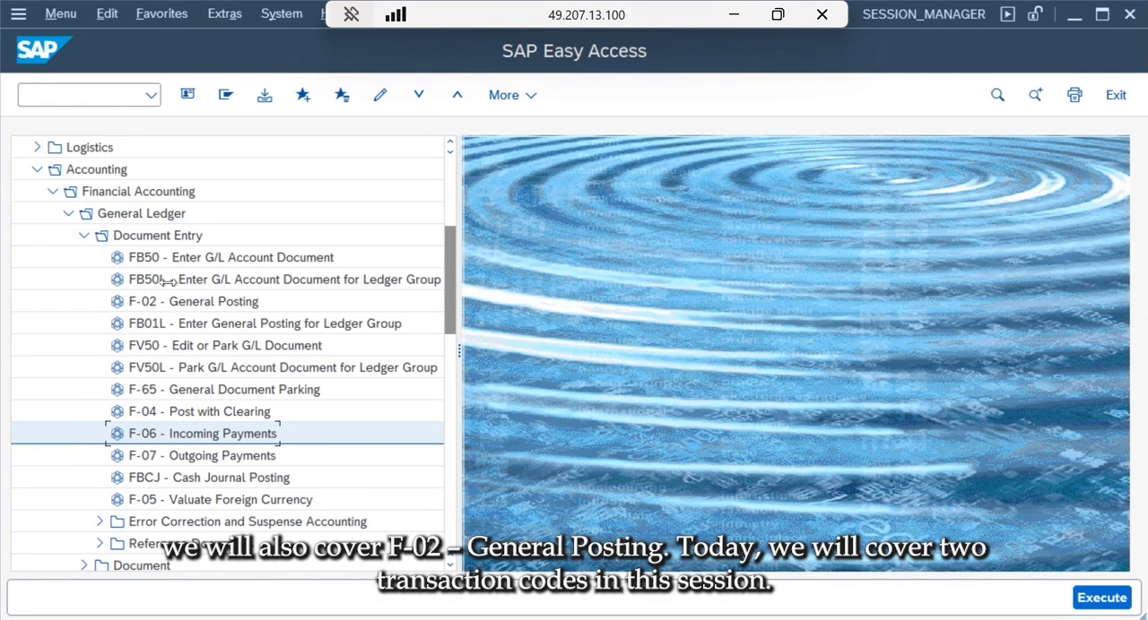
# Open FB50L - Enter G/L Account Document for Ledger Group and look up the available entries for the Ledger Grp field.
pyautogui.click(196, 282)
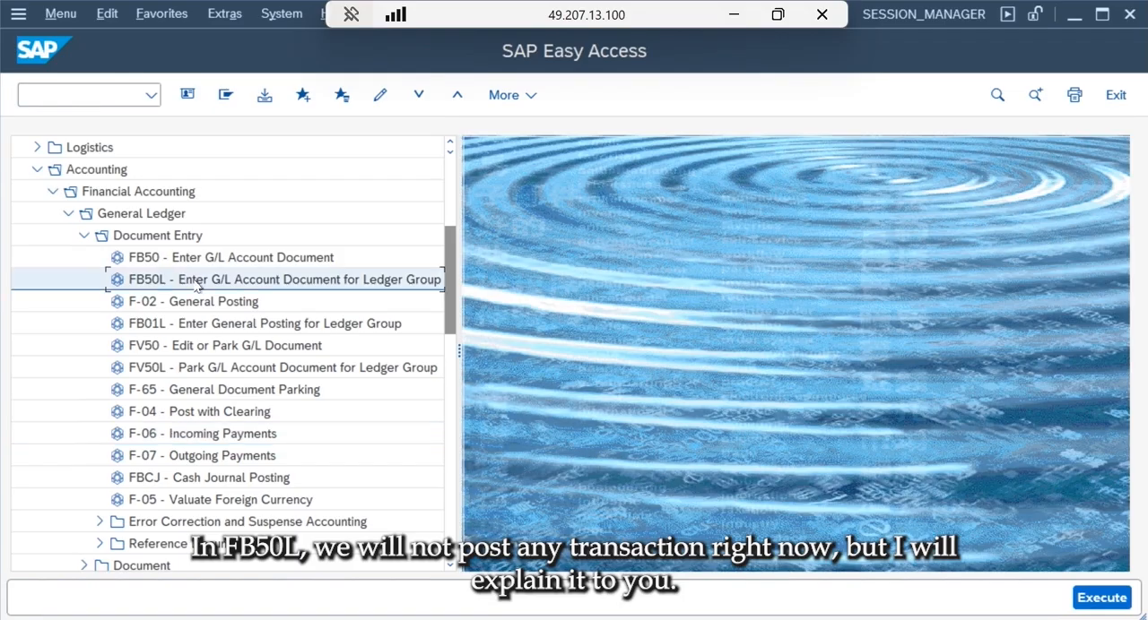
pyautogui.doubleClick(195, 283)
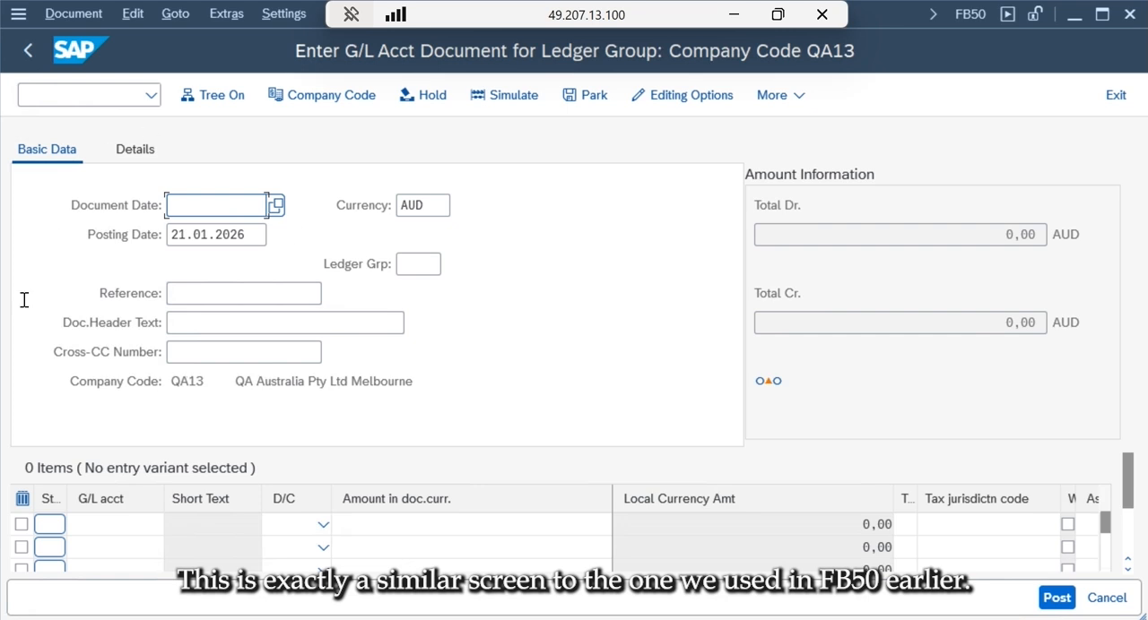
pyautogui.click(417, 267)
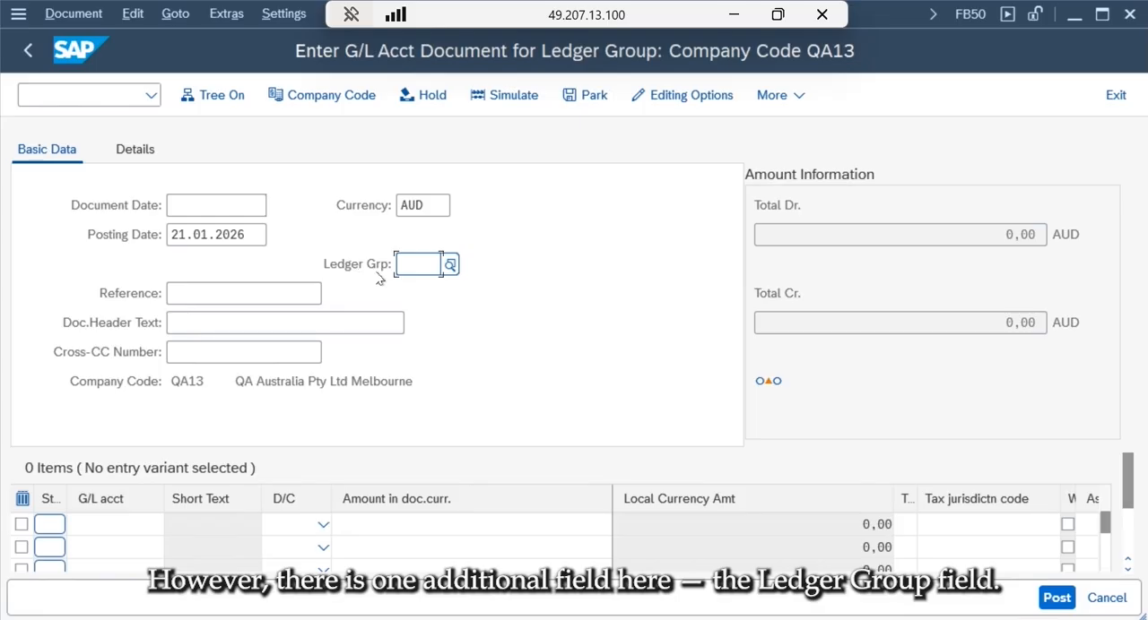
pyautogui.click(451, 265)
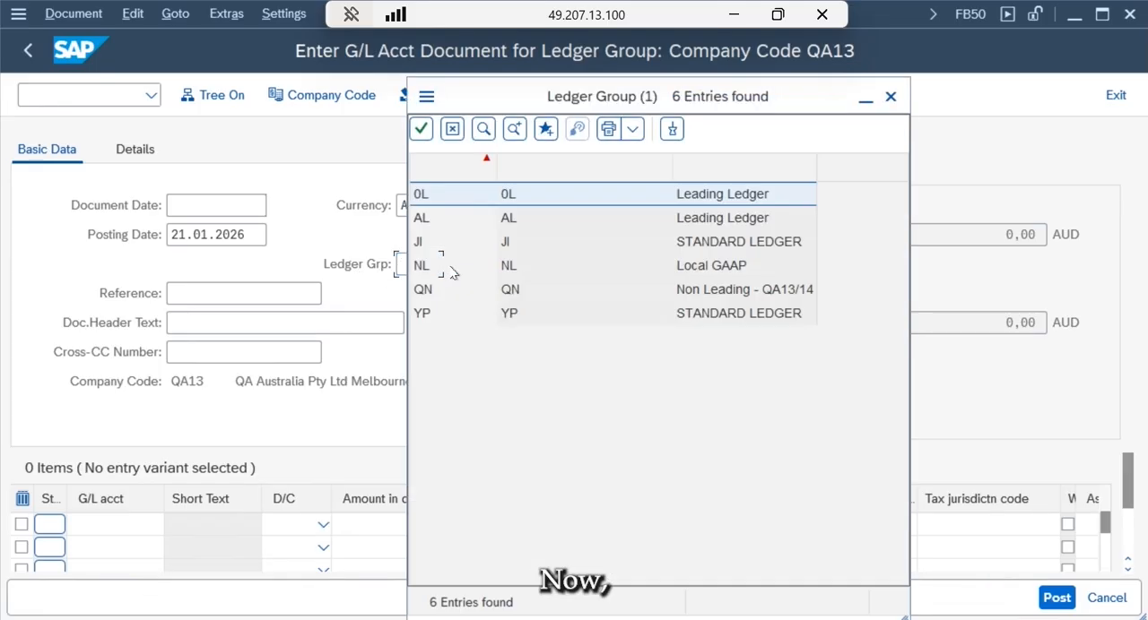
pyautogui.click(386, 284)
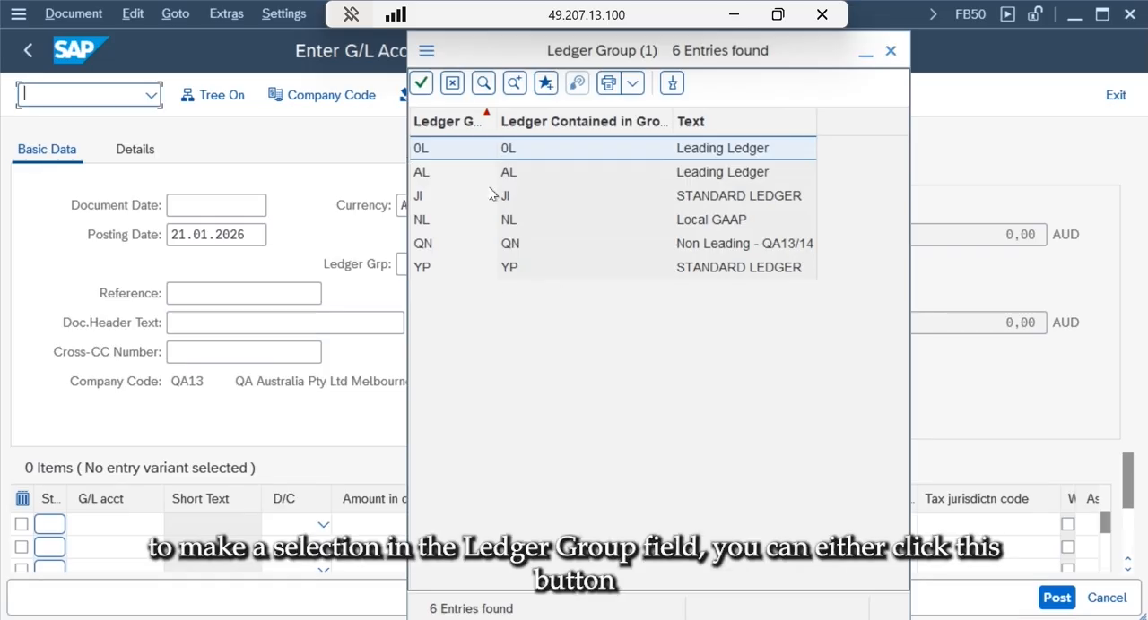
pyautogui.click(452, 84)
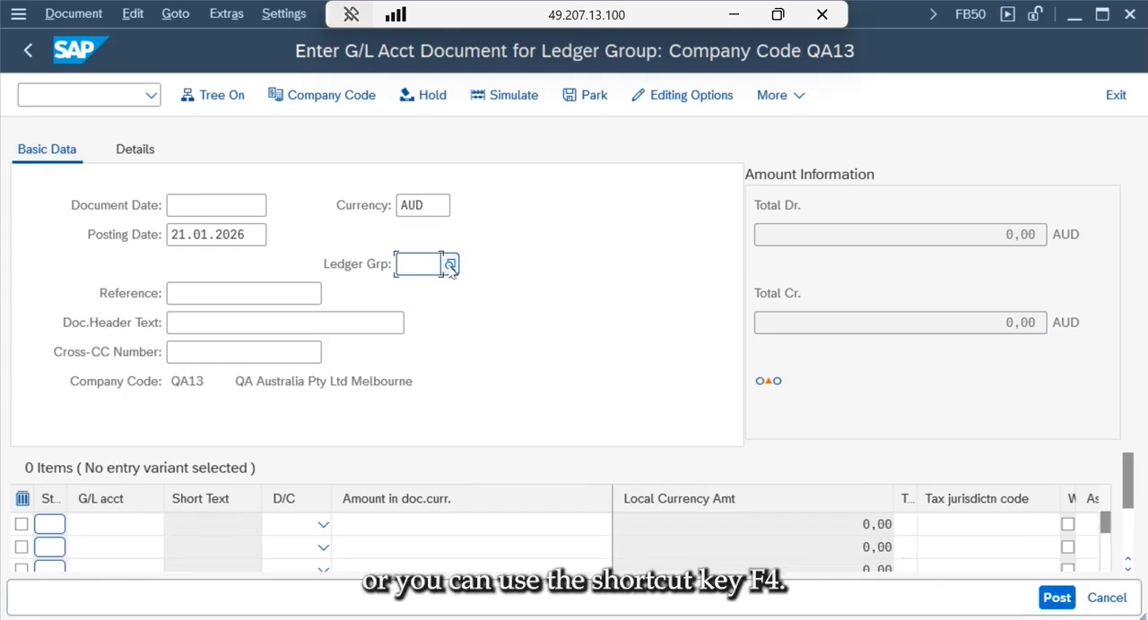
# Review the selectable ledger groups again, choose none, and exit the FB50L document entry without saving.
pyautogui.click(450, 267)
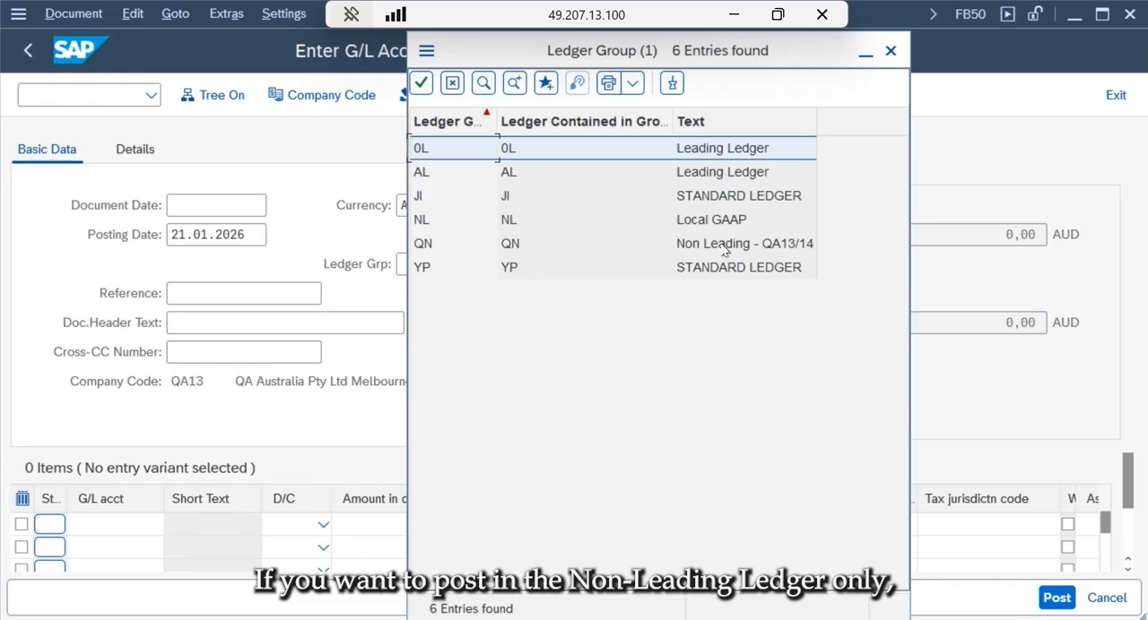
pyautogui.click(452, 84)
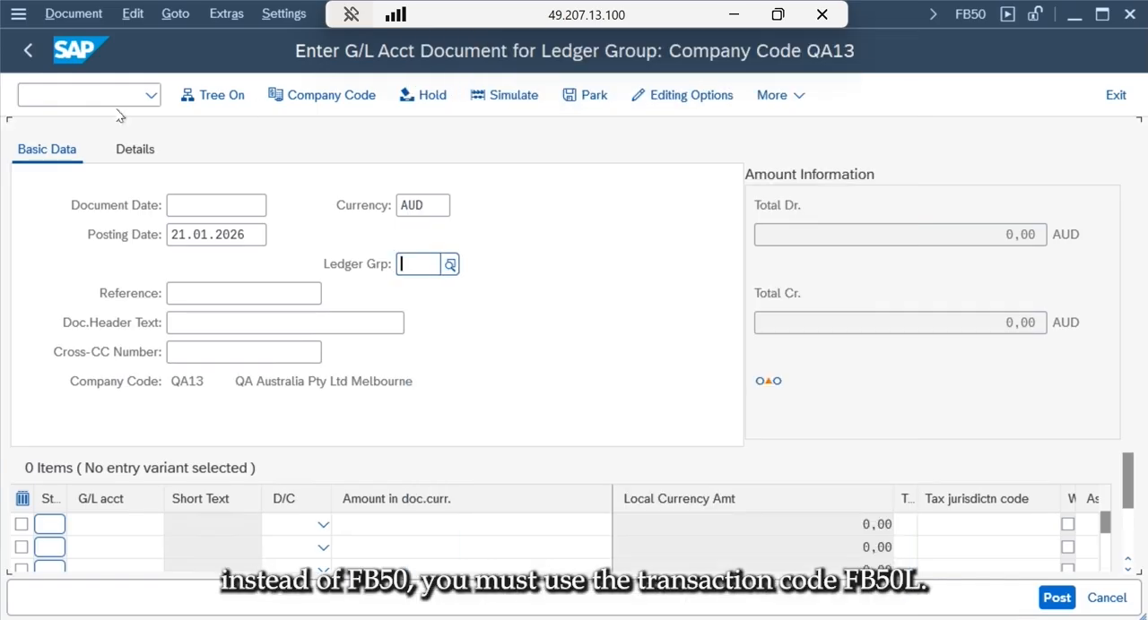
pyautogui.click(31, 51)
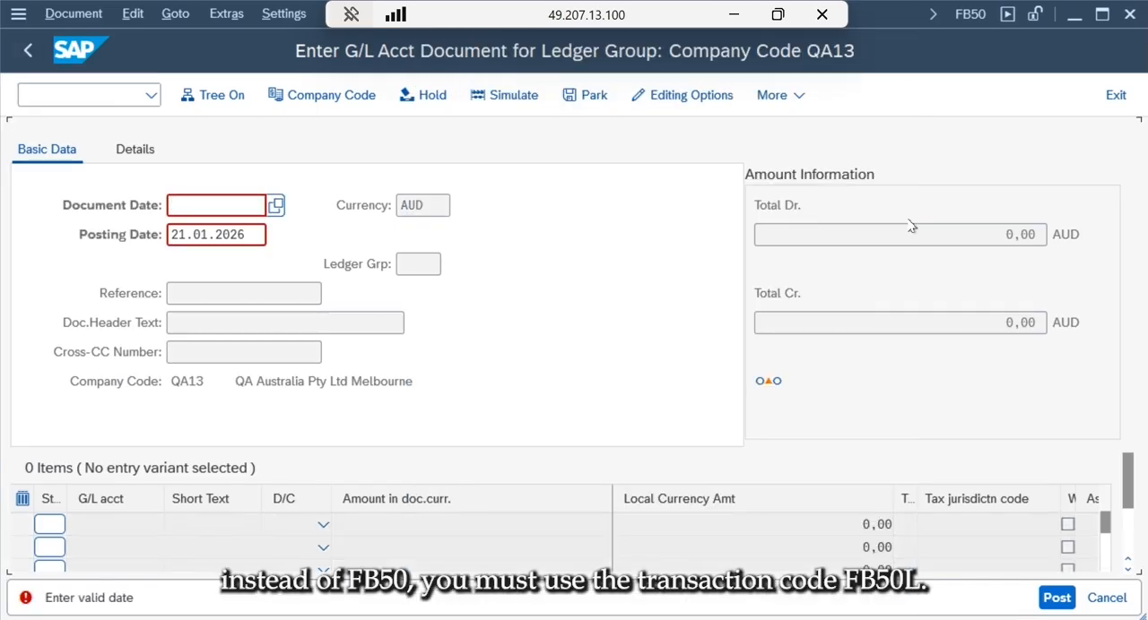
pyautogui.click(1115, 95)
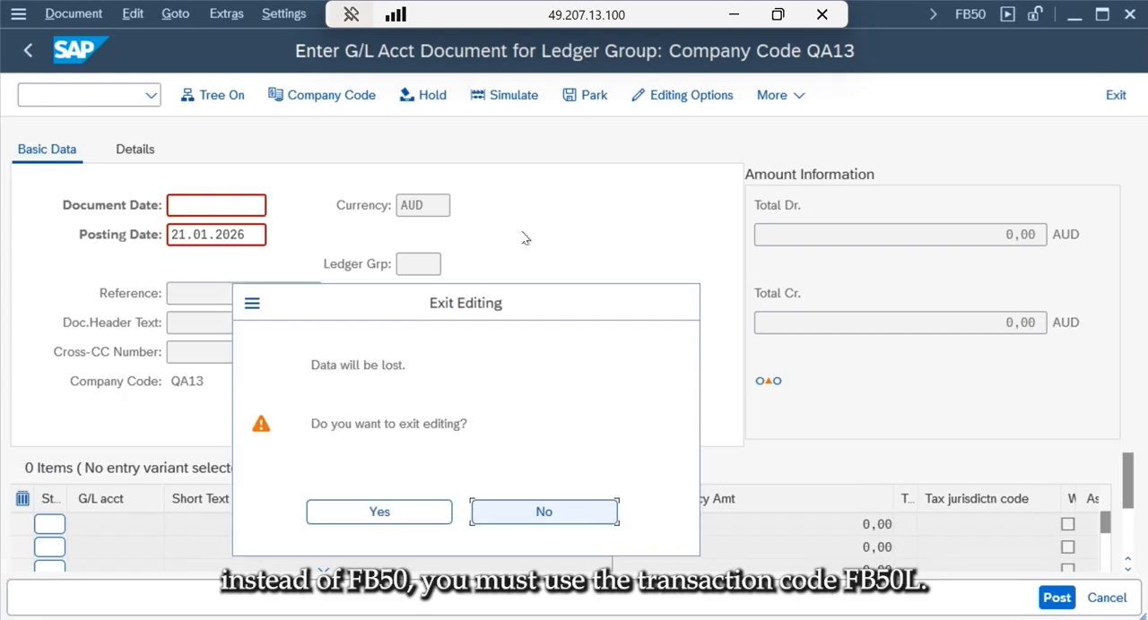
pyautogui.click(379, 512)
# Reopen FB50L to examine its entry screen and Ledger Grp field, and leave without posting.
pyautogui.click(152, 279)
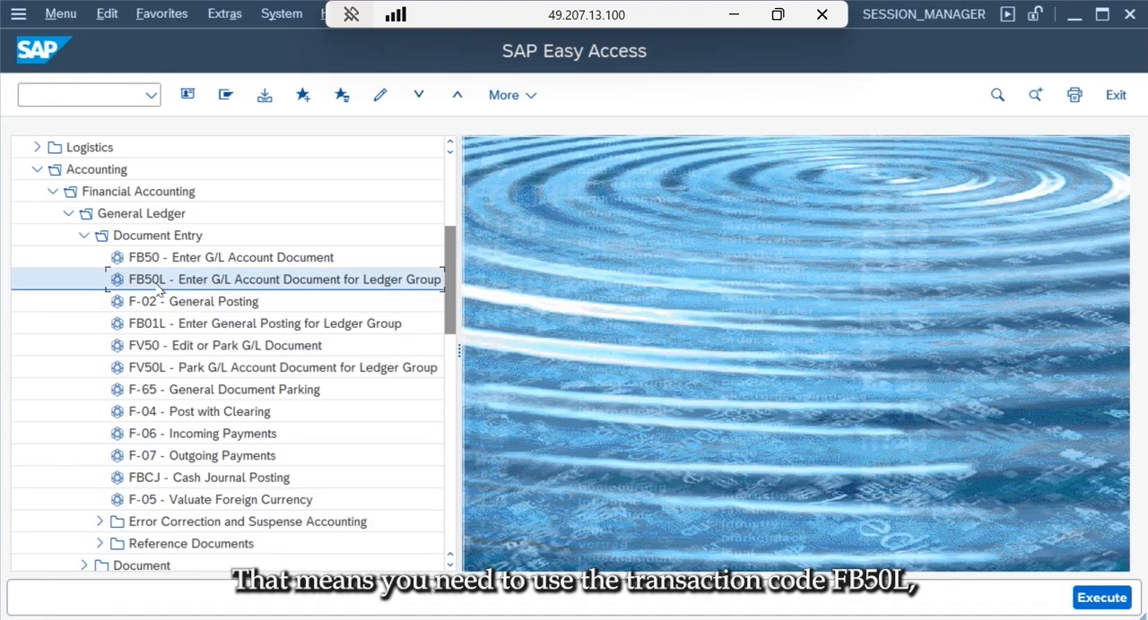
pyautogui.doubleClick(220, 281)
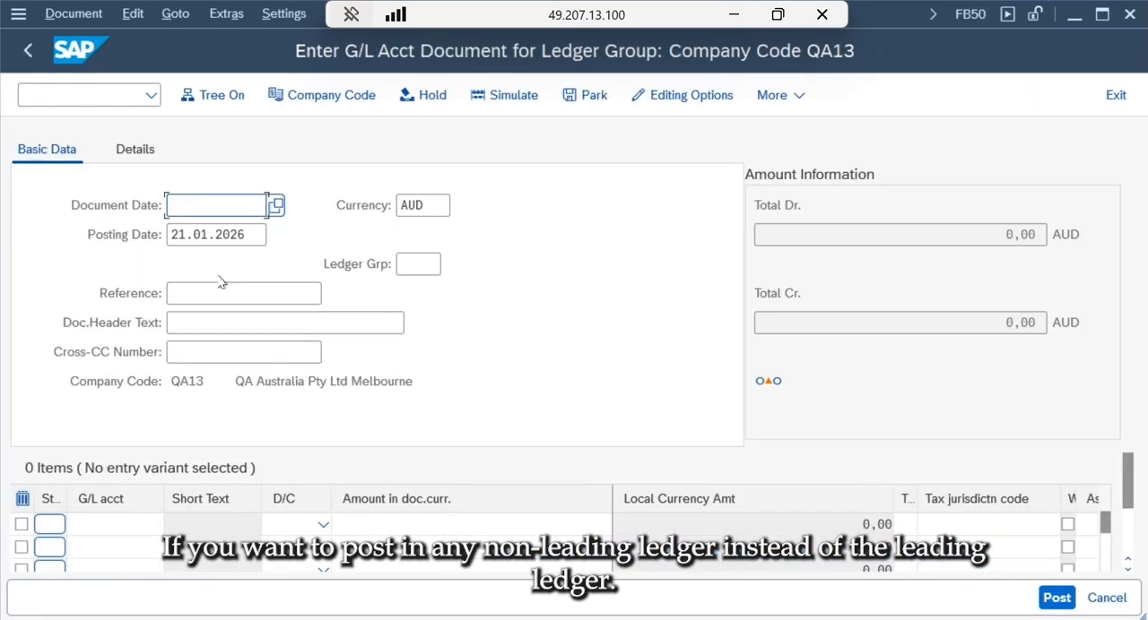
pyautogui.click(403, 261)
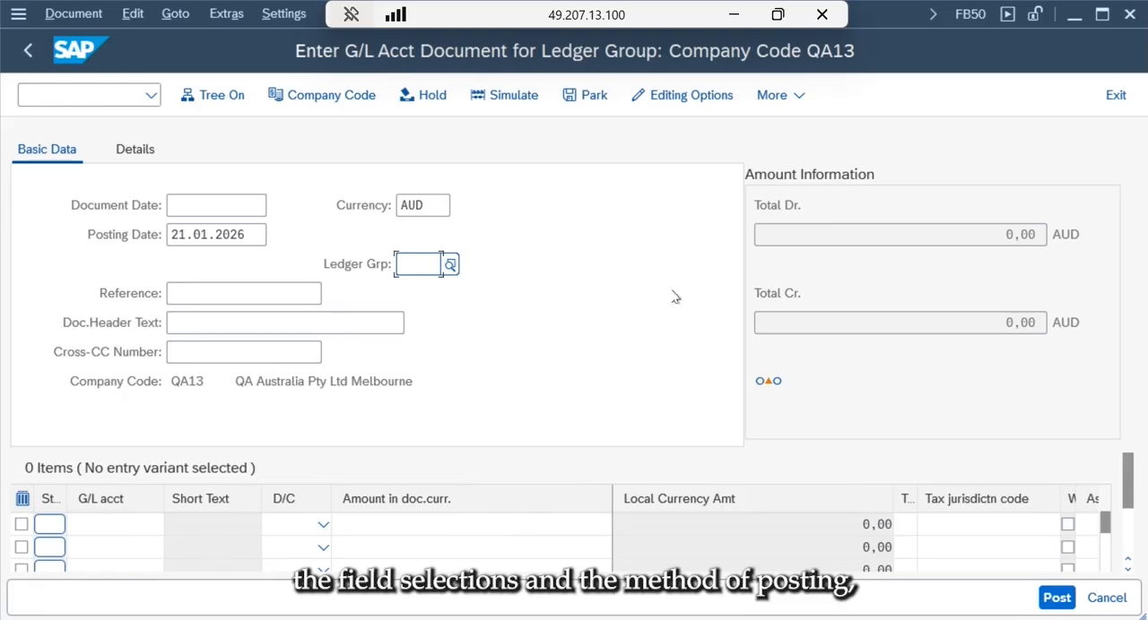
pyautogui.click(1115, 95)
pyautogui.click(345, 508)
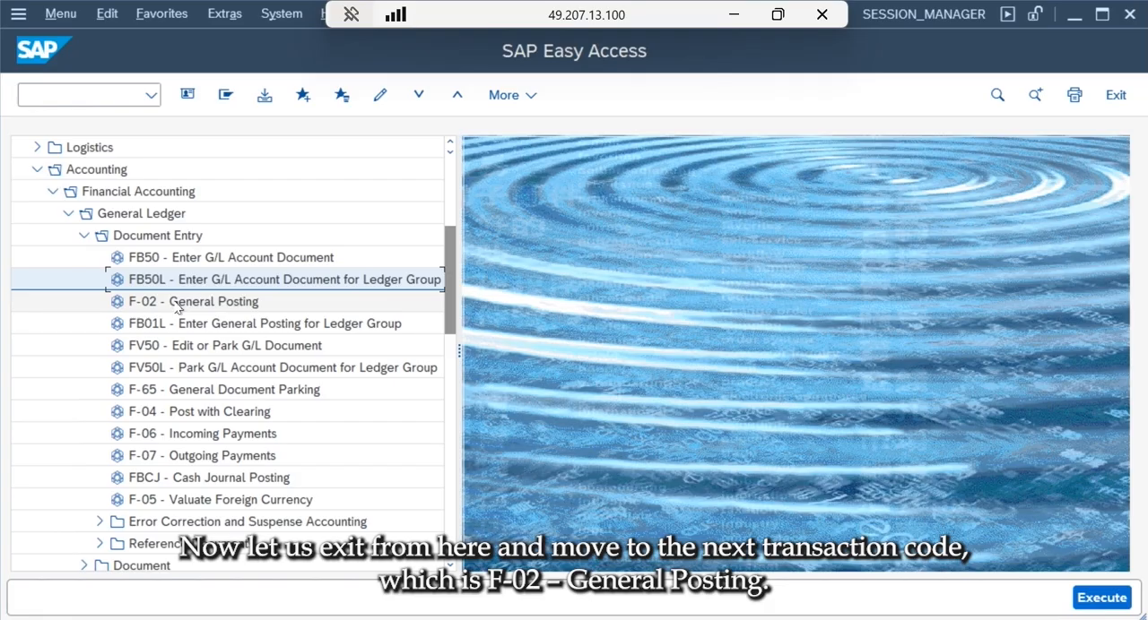
# Open F-02 - General Posting and set the company code in the header data to QA14.
pyautogui.doubleClick(179, 308)
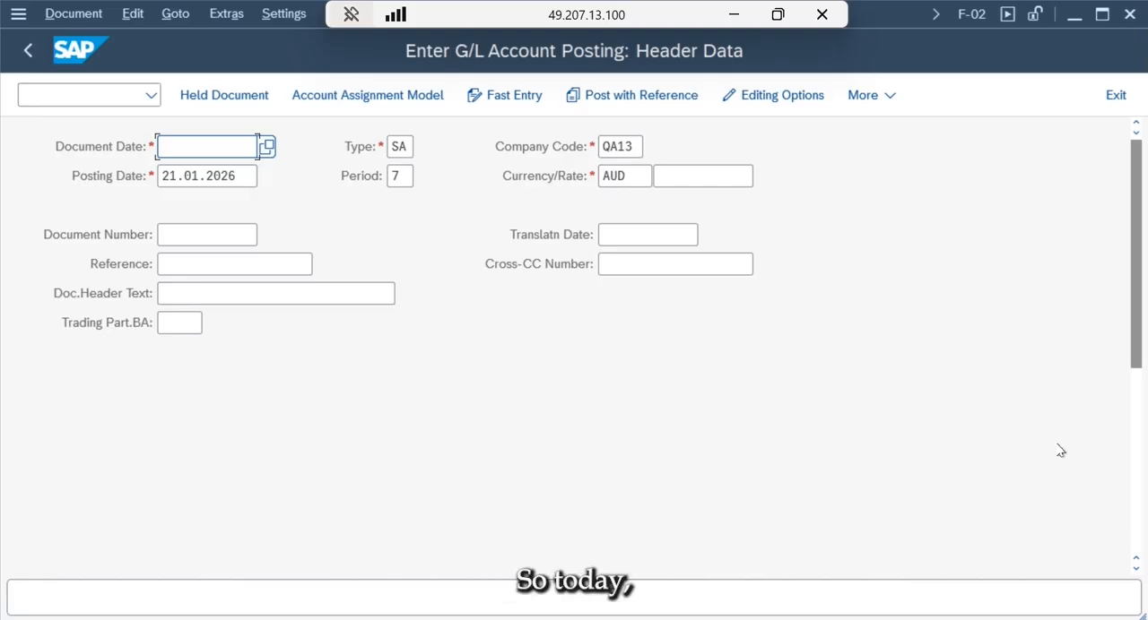
pyautogui.click(639, 145)
pyautogui.press('BackSpace')
pyautogui.write('4')
pyautogui.press('Return')
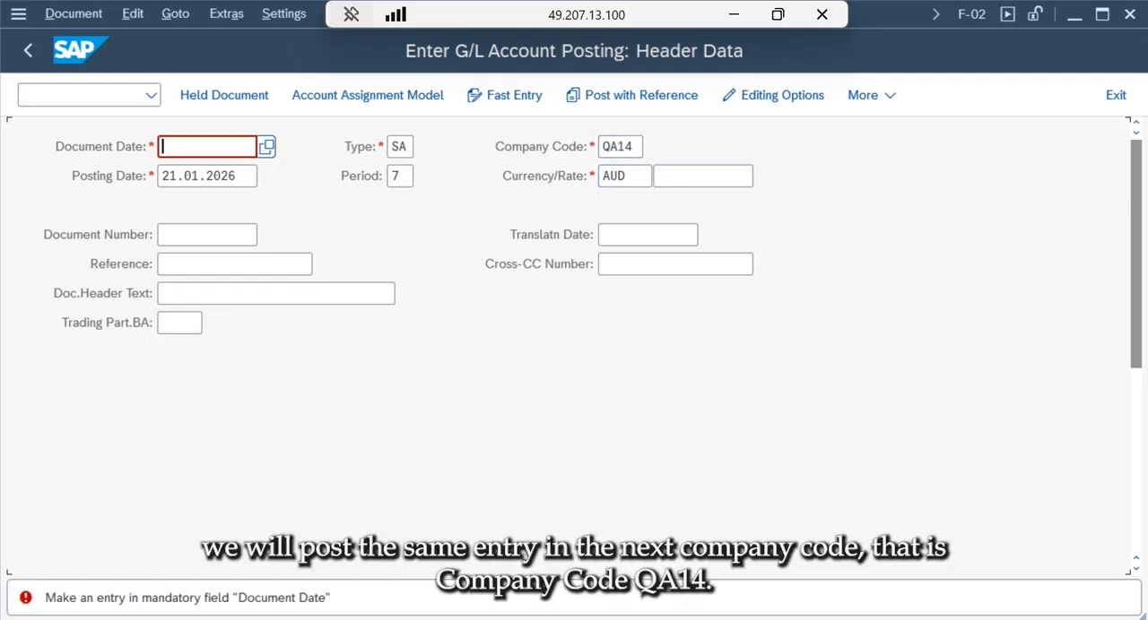
# Open a new GUI window and run transaction FS00 in it for central G/L account maintenance.
pyautogui.click(17, 16)
pyautogui.click(51, 225)
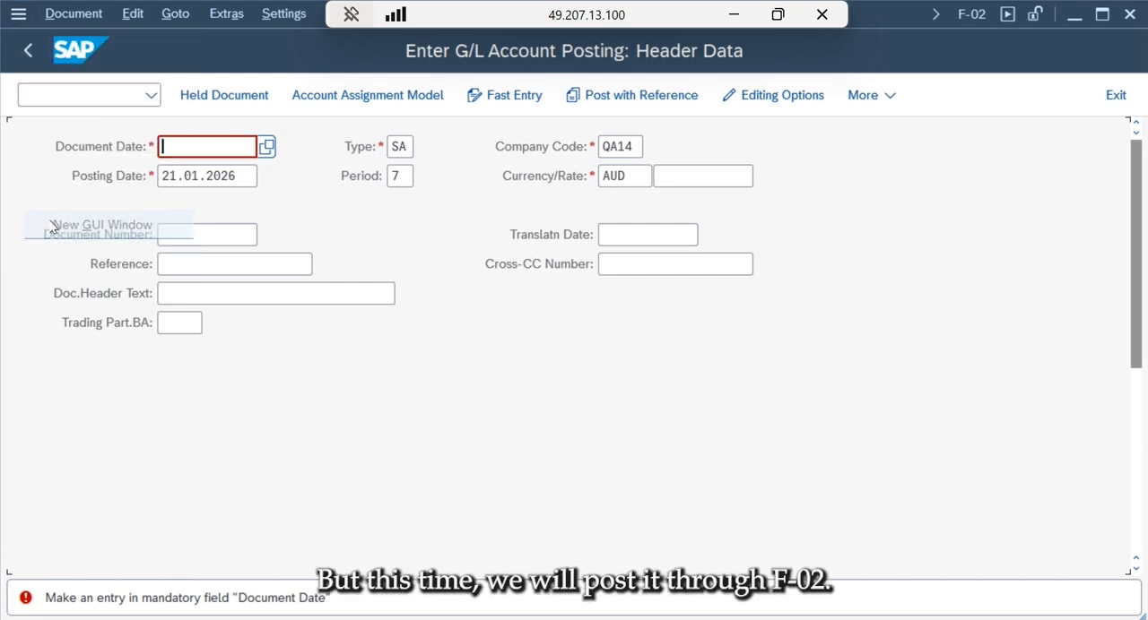
pyautogui.write('fs00')
pyautogui.press('Return')
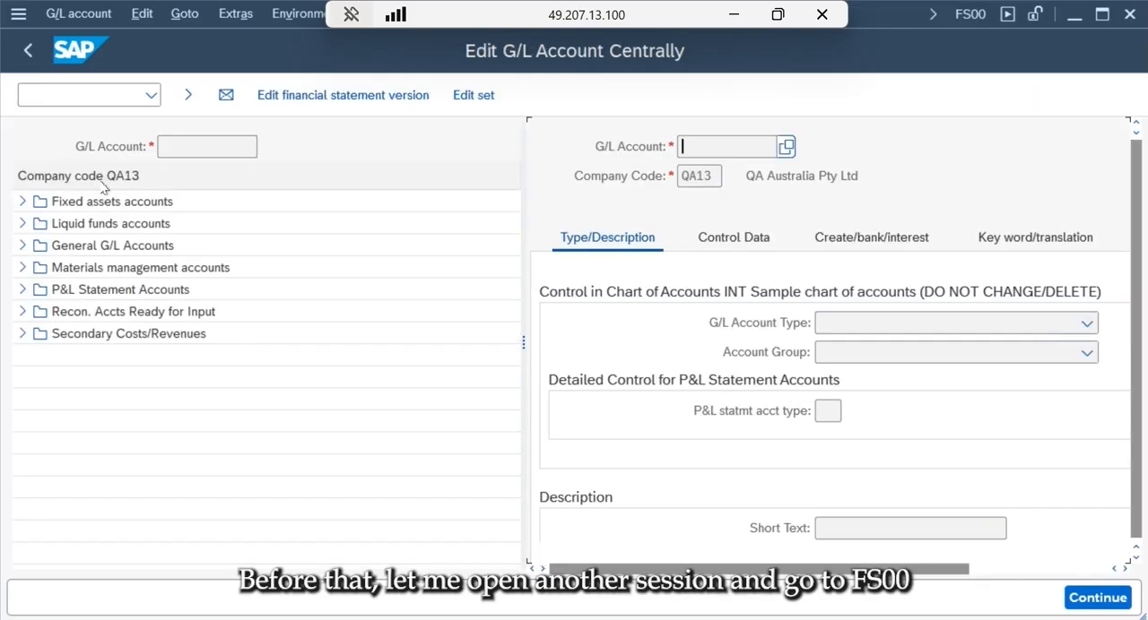
# Narrow the account tree pane to reveal the entry area's full toolbar and change the FS00 company code to QA14.
pyautogui.moveTo(521, 342); pyautogui.dragTo(383, 342)
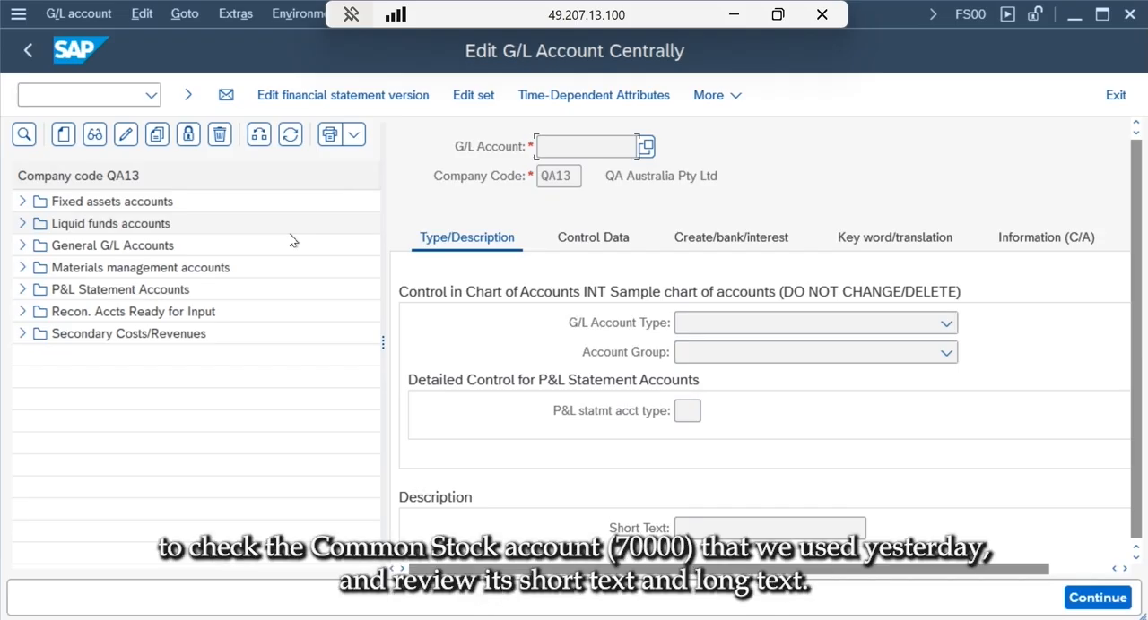
pyautogui.click(258, 136)
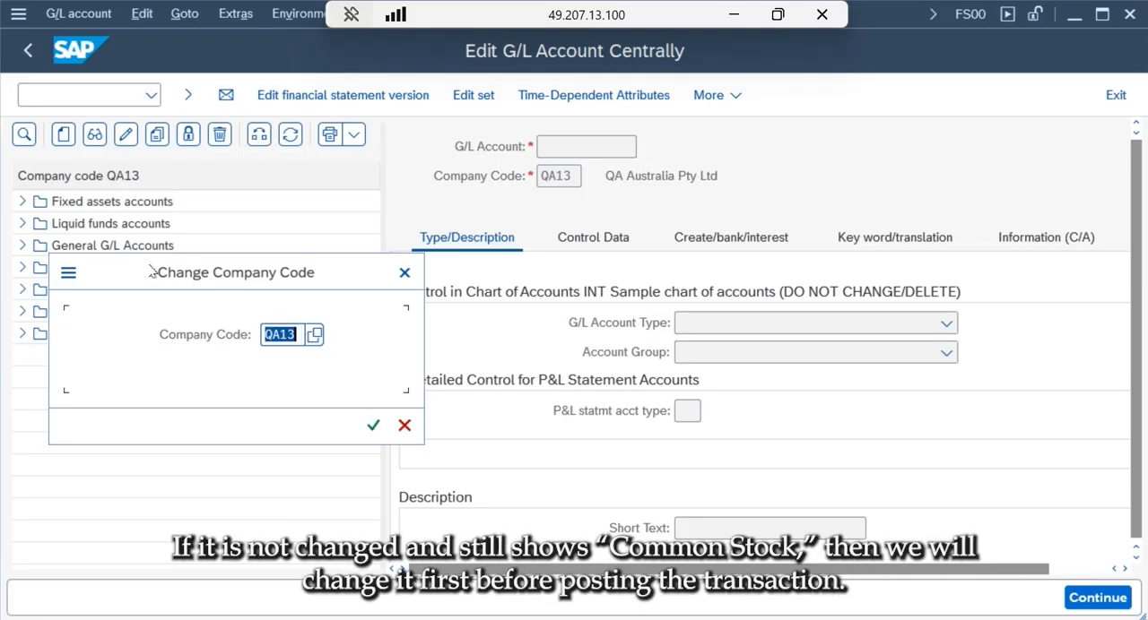
pyautogui.click(295, 333)
pyautogui.write('4')
pyautogui.click(372, 426)
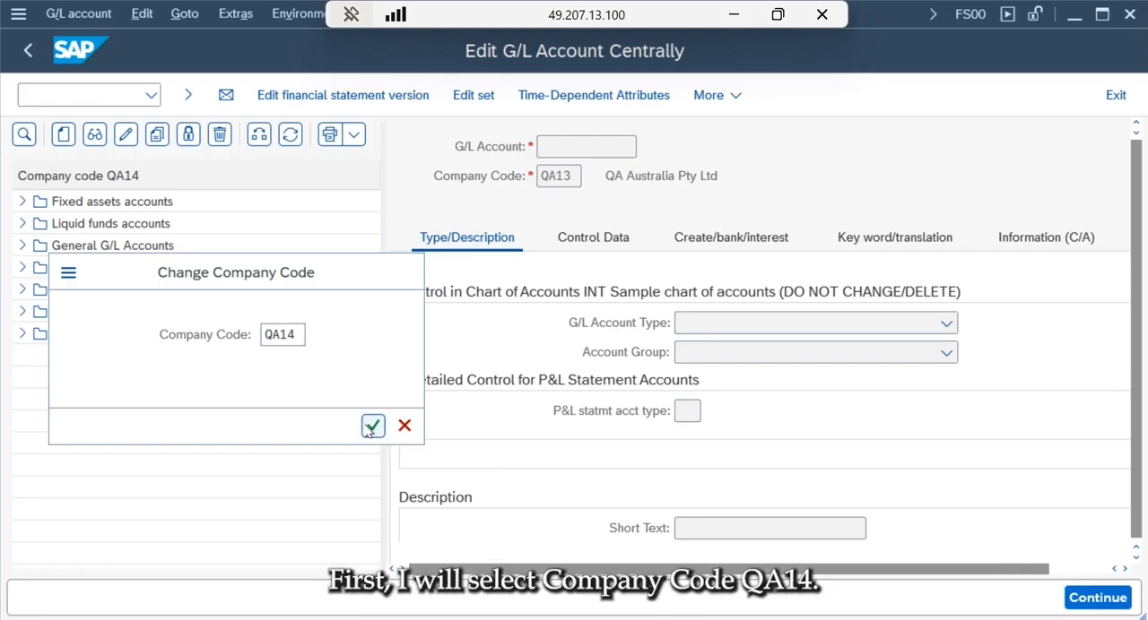
# Display account 070000 Equity Share Capital under General G/L Accounts to check its description, and exit FS00.
pyautogui.click(24, 245)
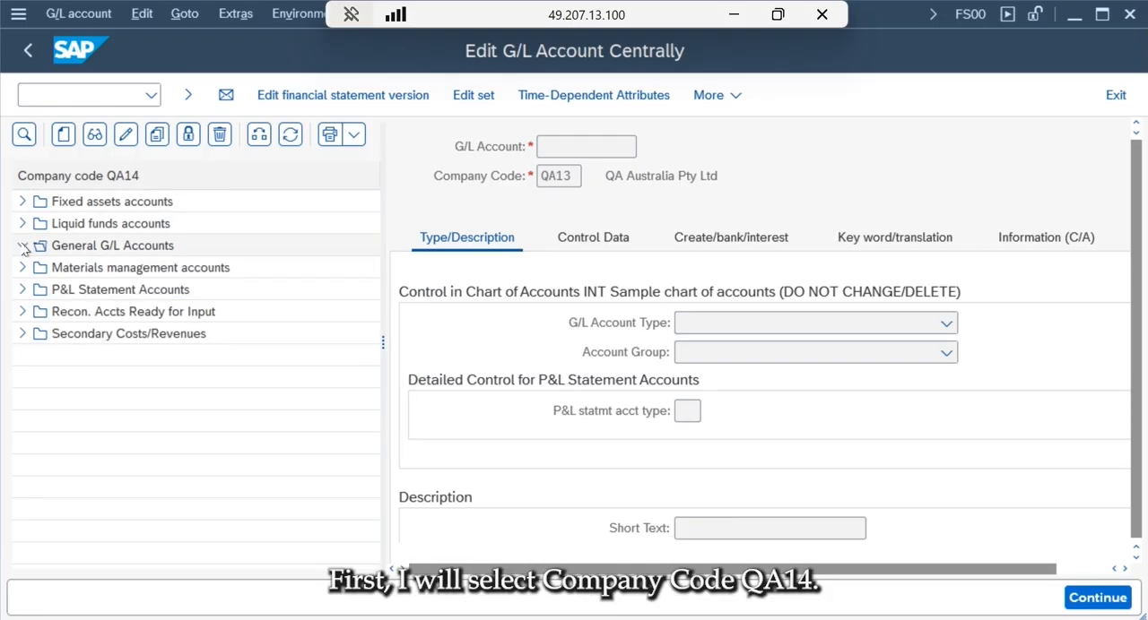
pyautogui.click(377, 502)
pyautogui.click(377, 502)
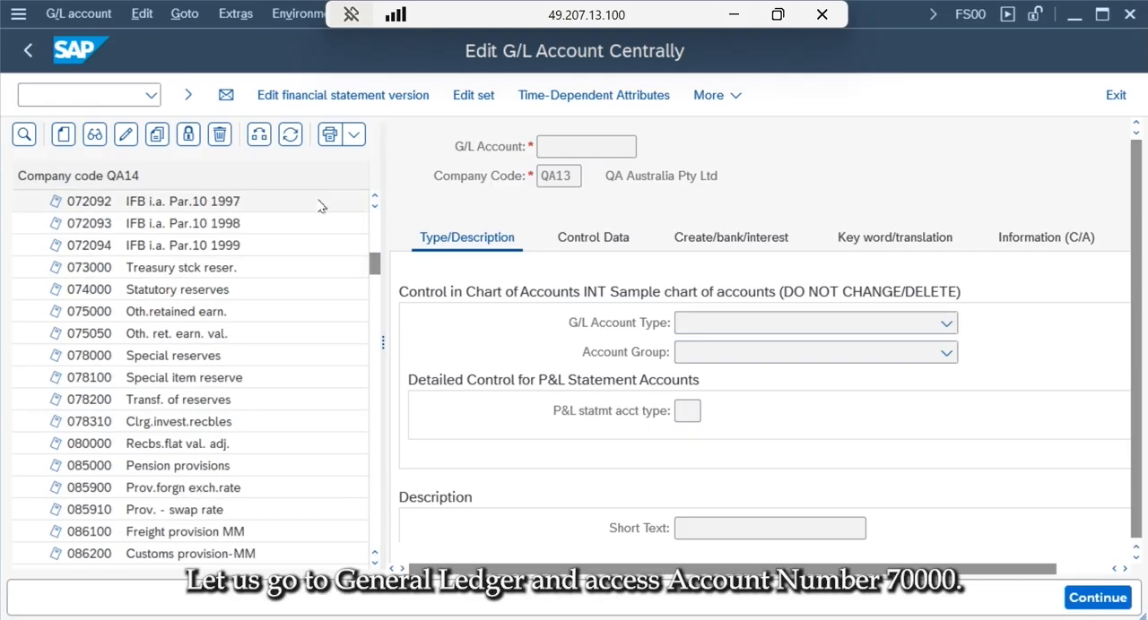
pyautogui.click(378, 227)
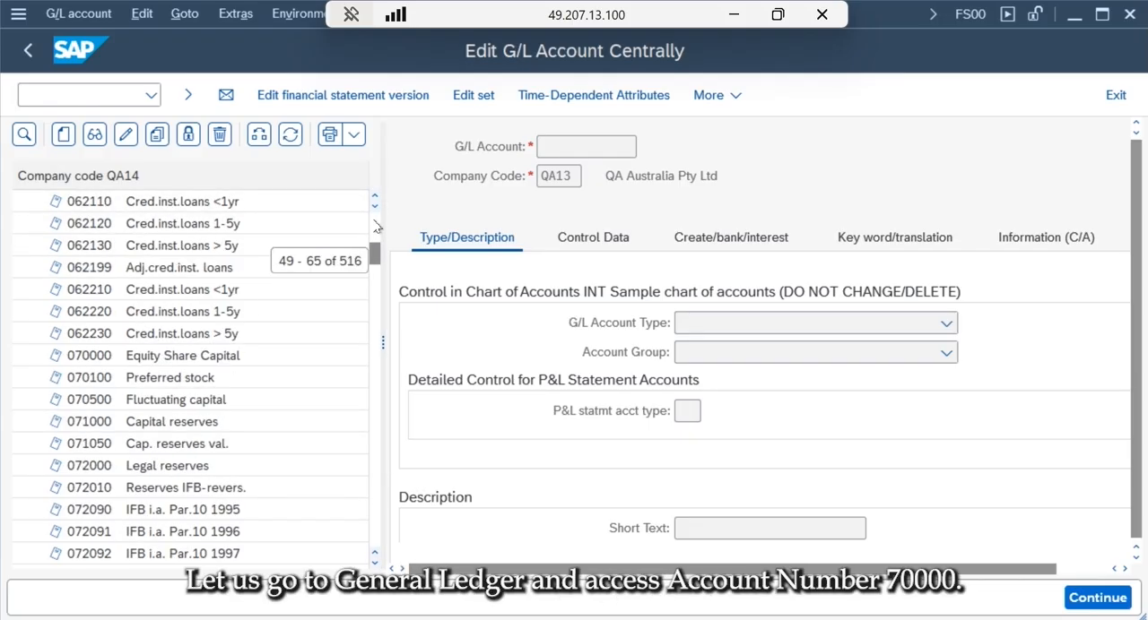
pyautogui.doubleClick(132, 359)
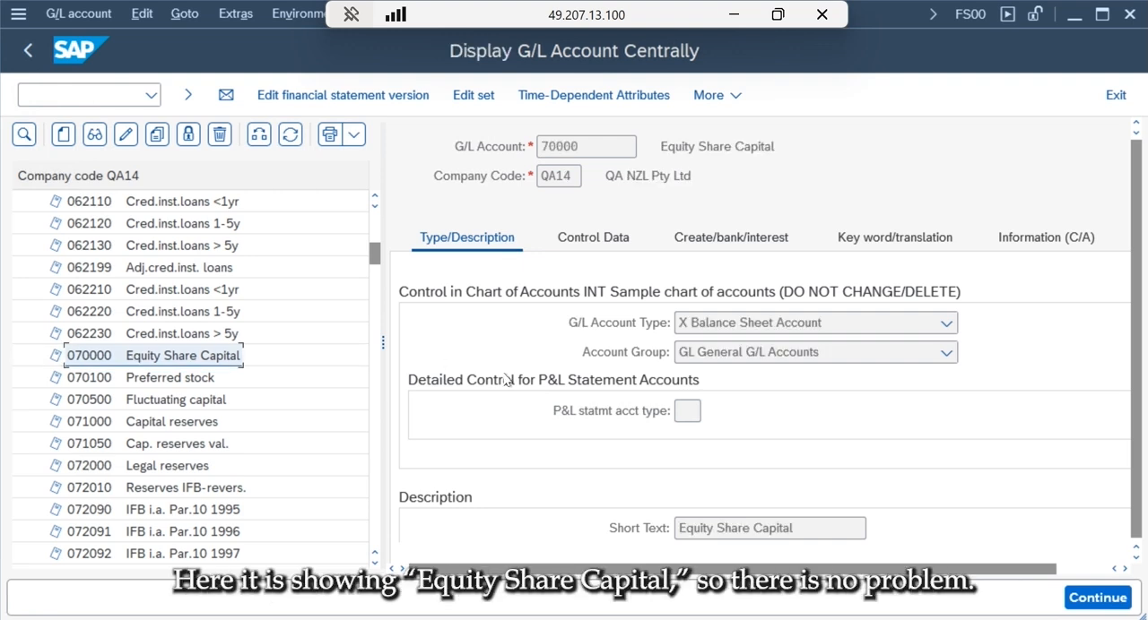
pyautogui.click(1117, 97)
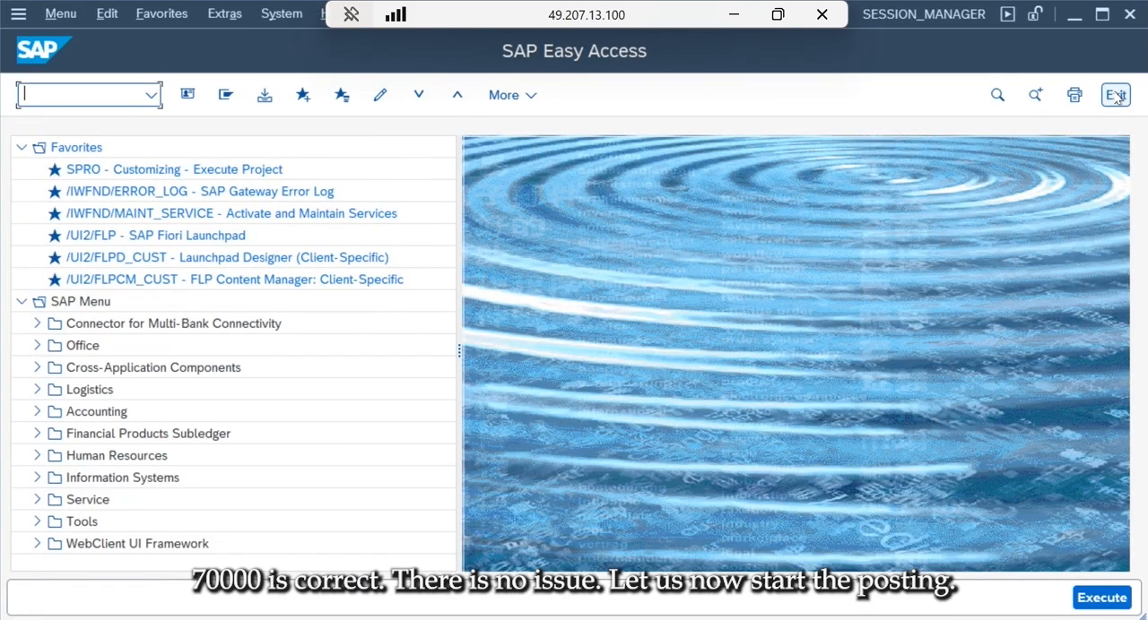
# Switch back to the F-02 posting window and set both the document date and the posting date to 01.07.2025.
pyautogui.moveTo(292, 618)
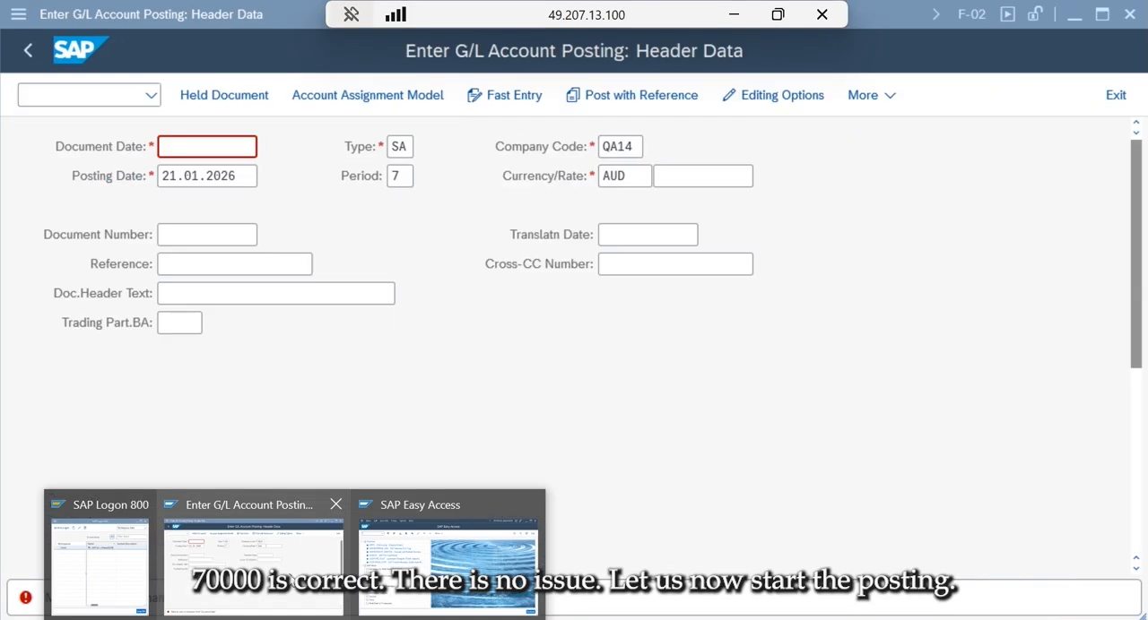
pyautogui.click(291, 581)
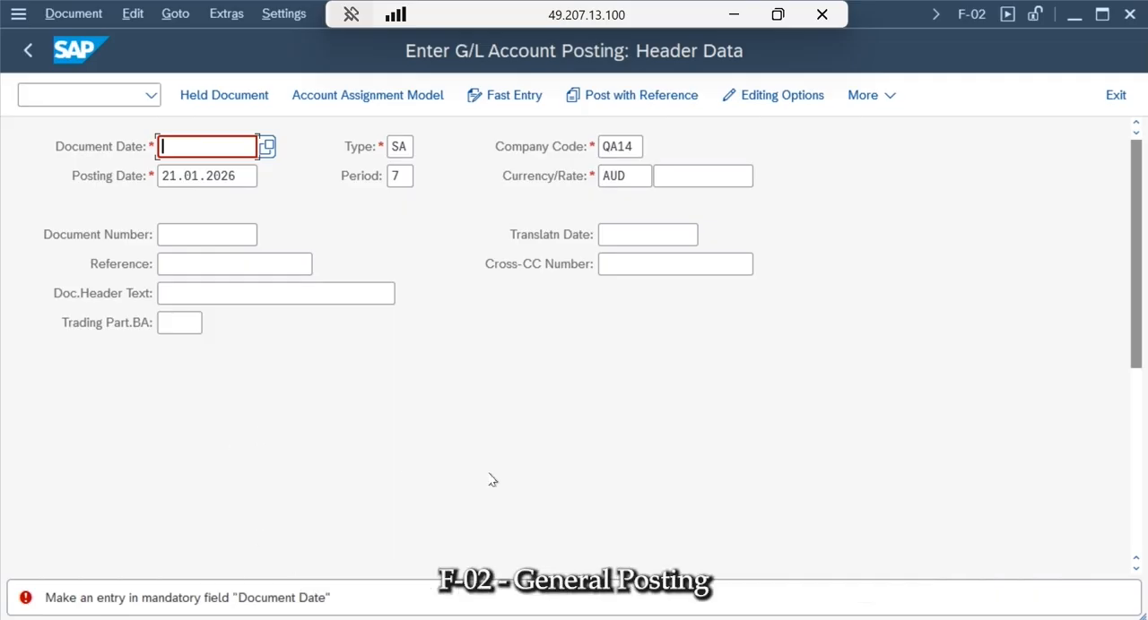
pyautogui.write('01')
pyautogui.click(166, 175)
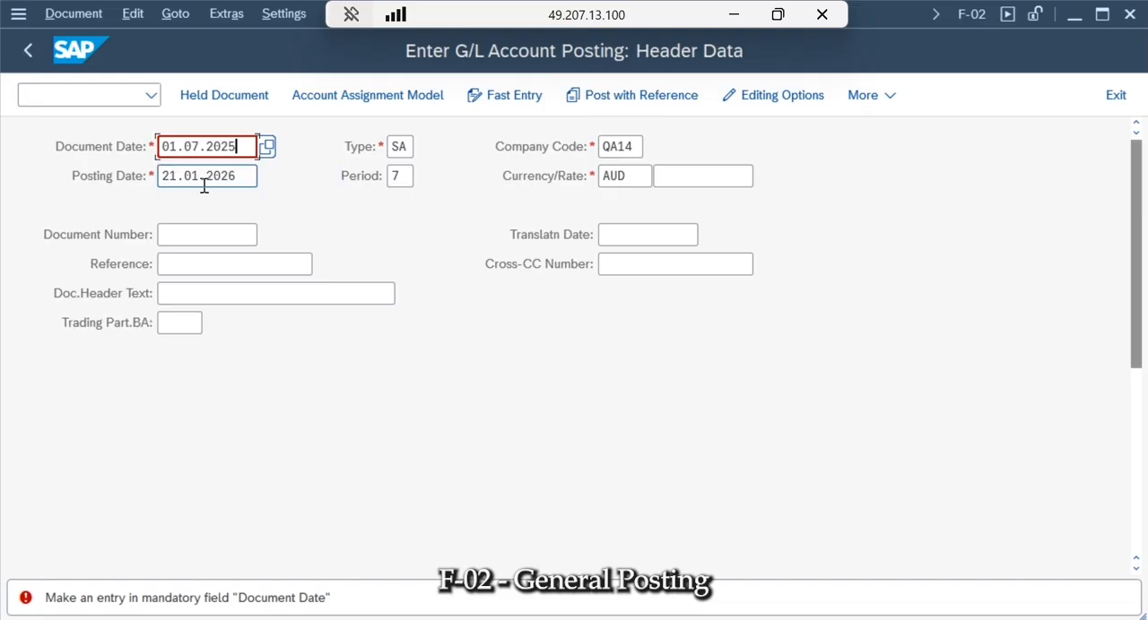
pyautogui.click(244, 181)
pyautogui.press('BackSpace')
pyautogui.press('BackSpace')
pyautogui.press('BackSpace')
pyautogui.press('BackSpace')
pyautogui.press('BackSpace')
pyautogui.press('BackSpace')
pyautogui.press('BackSpace')
pyautogui.press('BackSpace')
pyautogui.press('BackSpace')
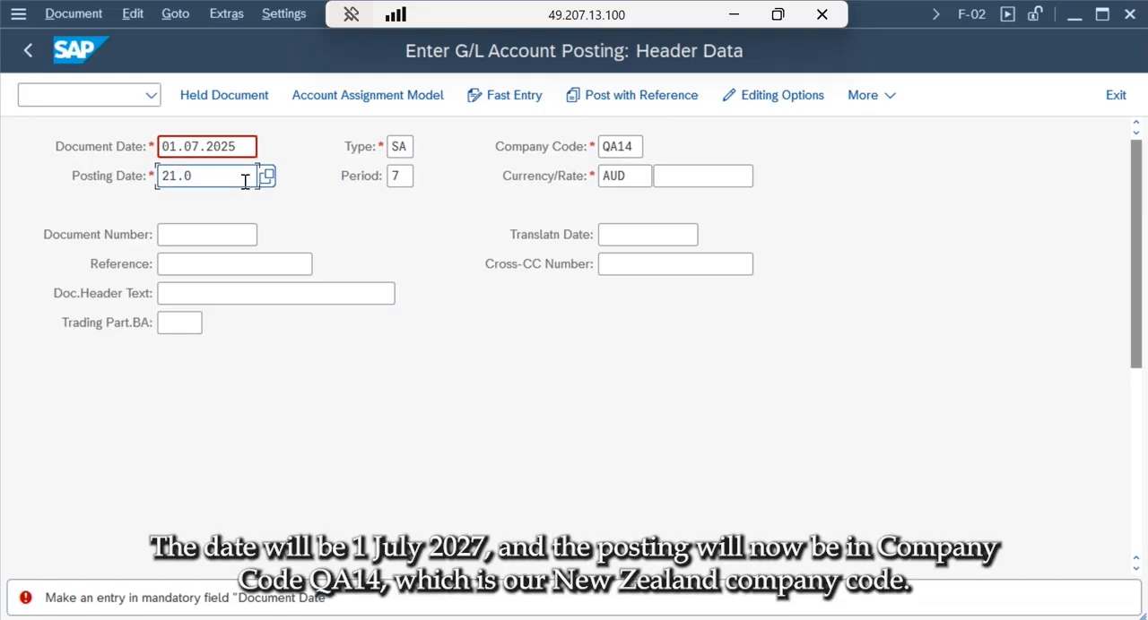
pyautogui.write('01')
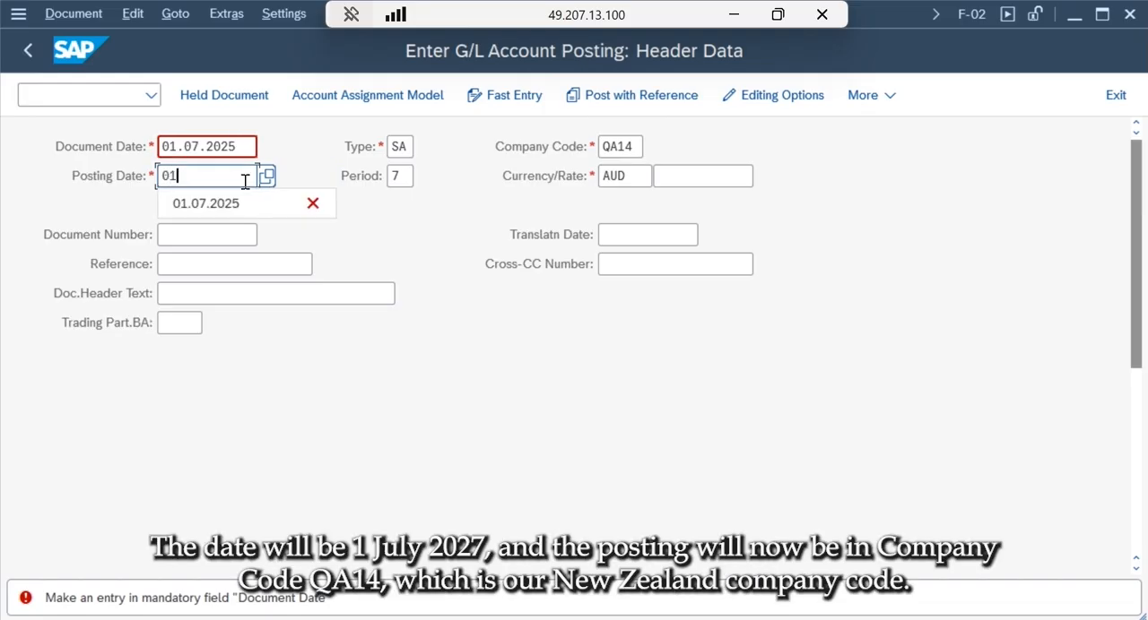
pyautogui.click(179, 204)
# Enter "Share Capital Raised" as the document header text and check the first line item area below the header.
pyautogui.click(189, 293)
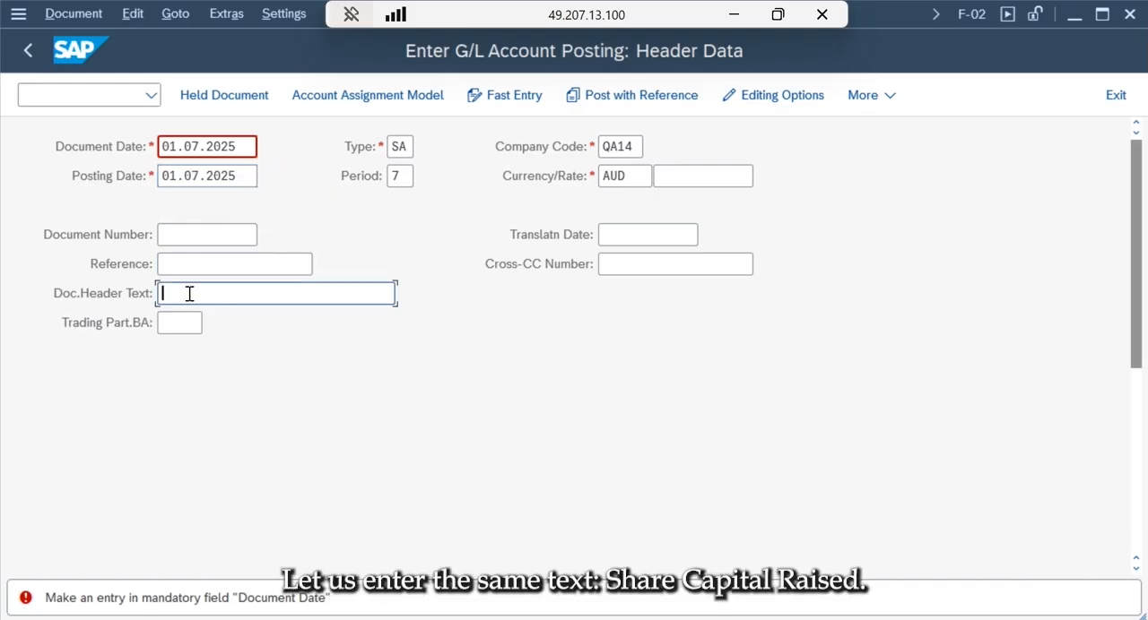
pyautogui.write('Share Capital Raised')
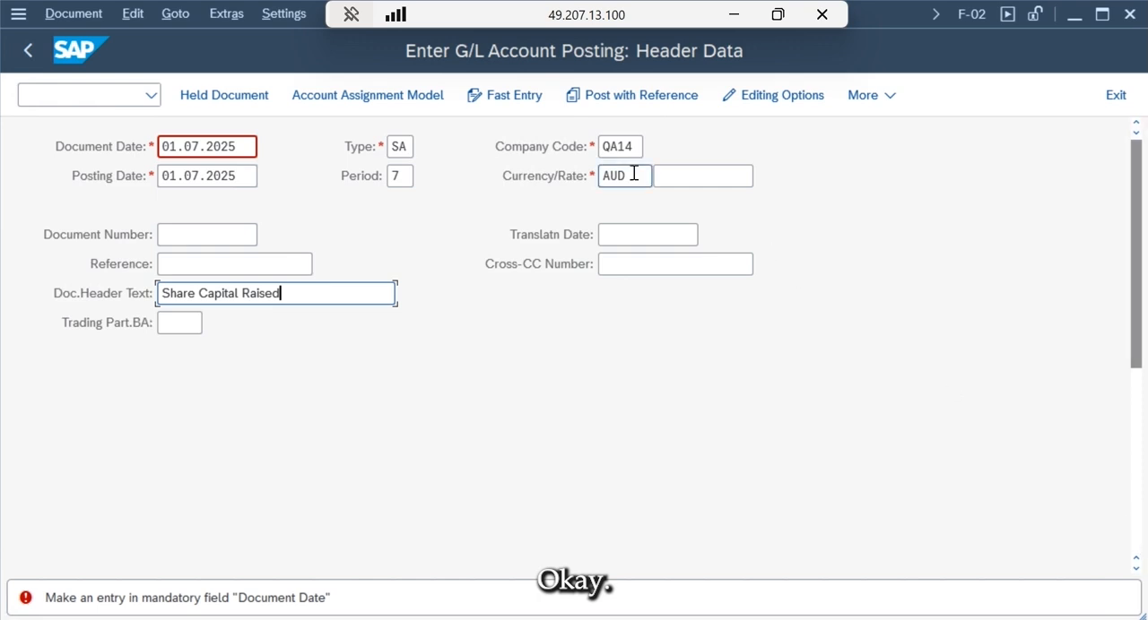
pyautogui.click(1136, 538)
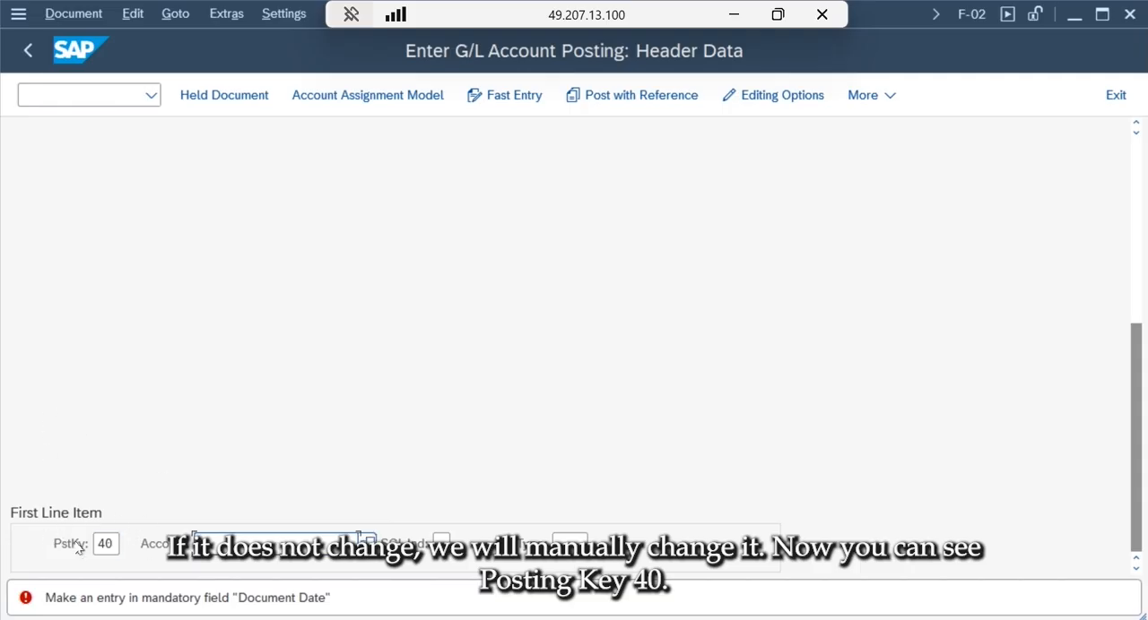
pyautogui.click(1135, 157)
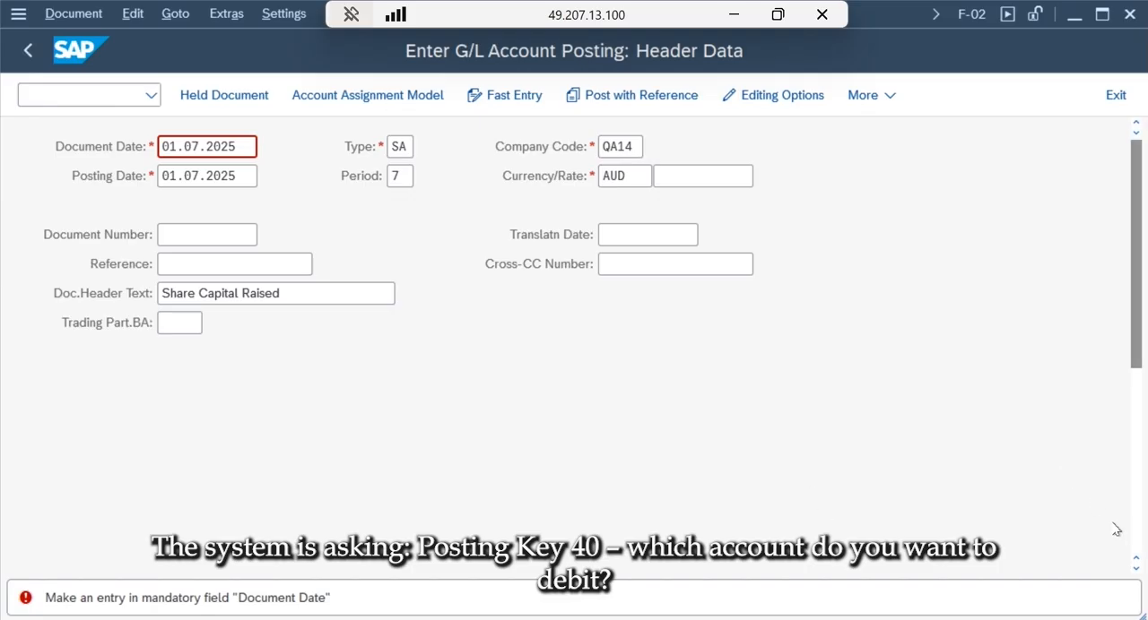
pyautogui.click(1136, 542)
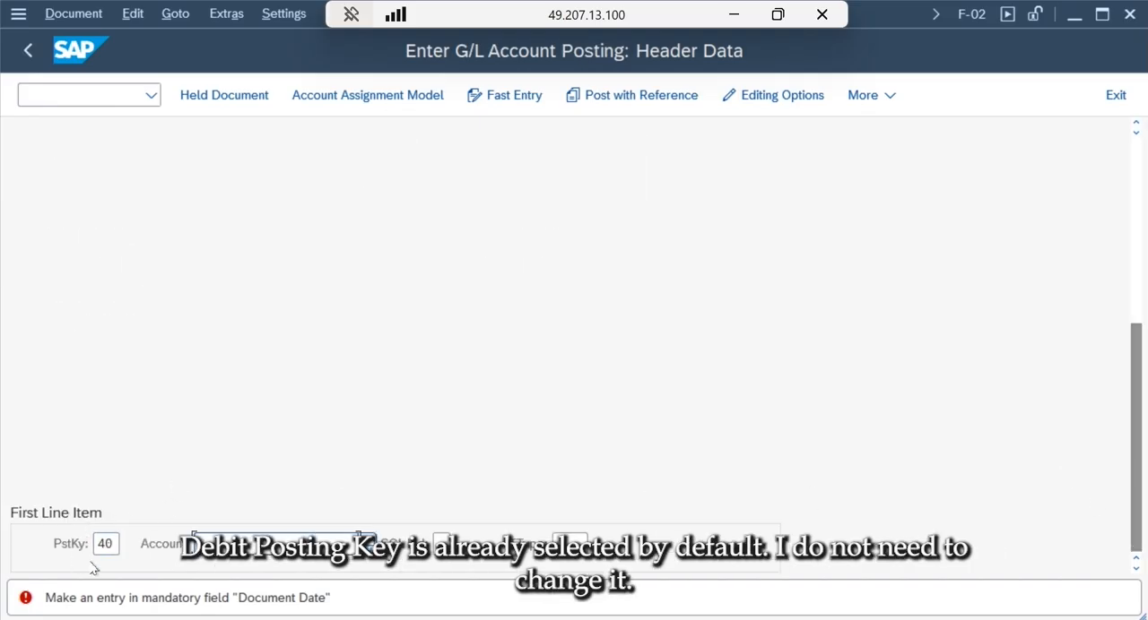
pyautogui.write('4')
pyautogui.write('13100')
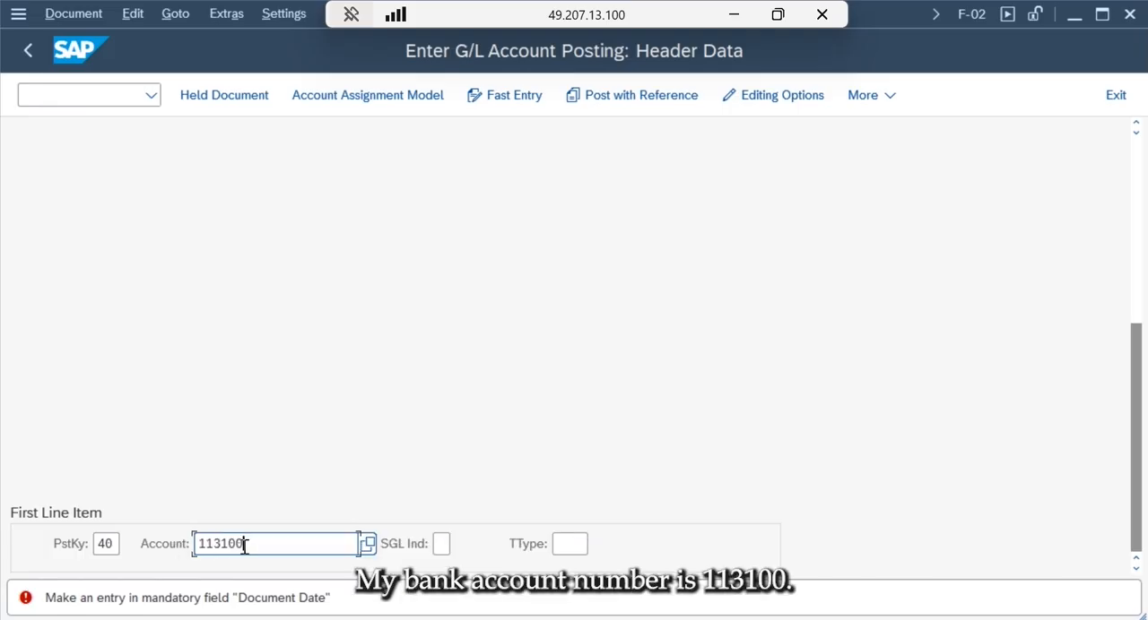
pyautogui.press('Return')
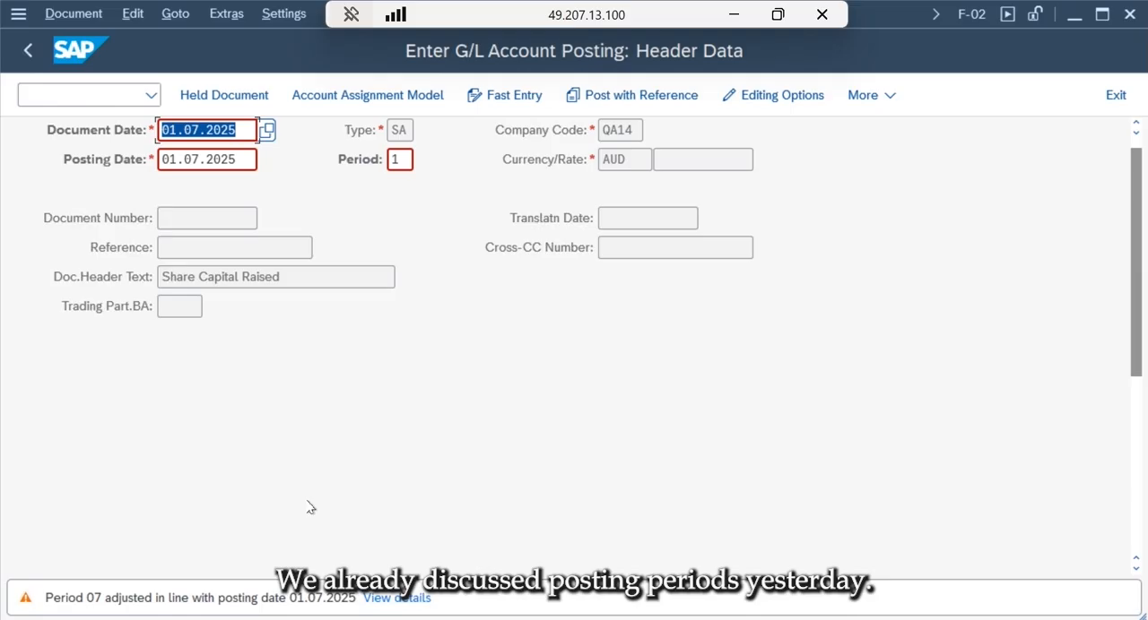
pyautogui.press('Return')
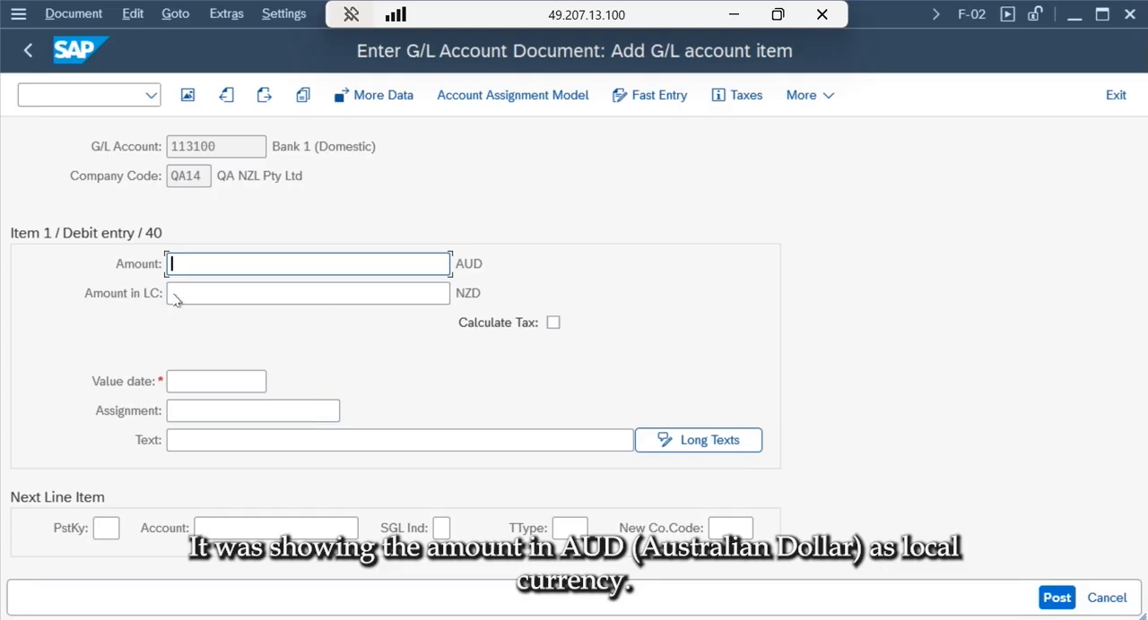
pyautogui.click(1103, 598)
pyautogui.click(1106, 597)
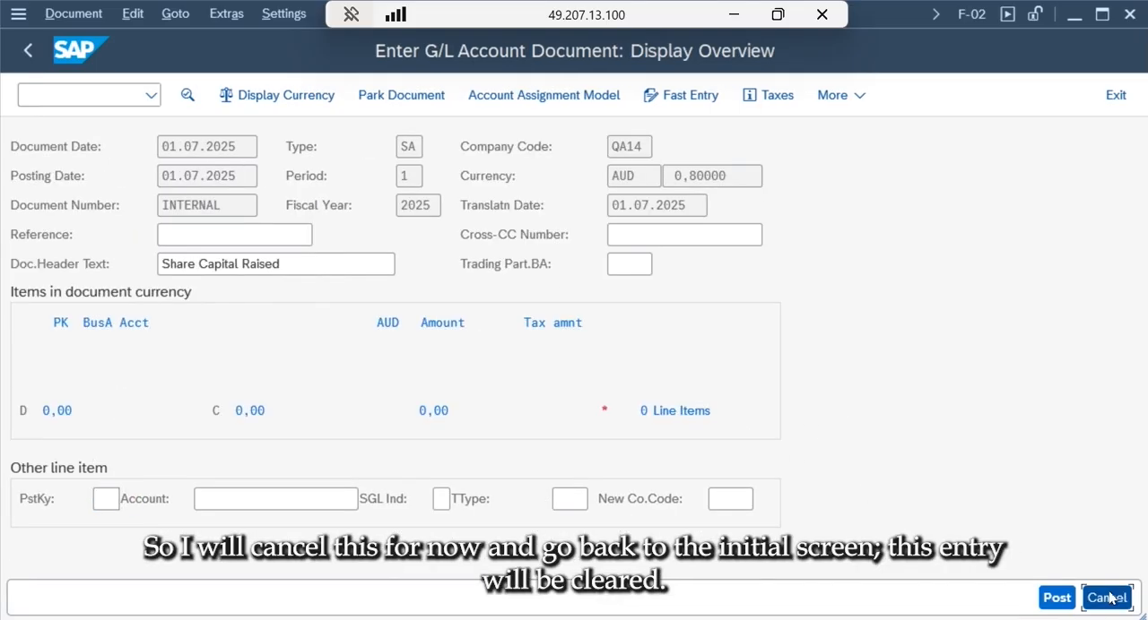
pyautogui.click(380, 512)
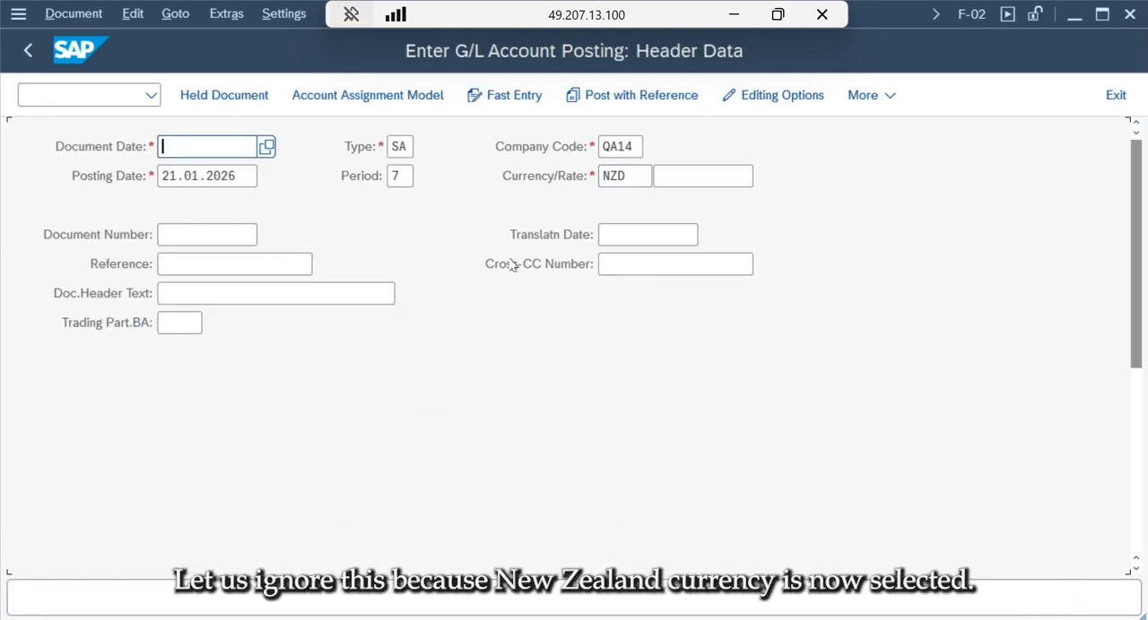
# Set both the document date and the posting date in the NZD document header to 01.07.2025.
pyautogui.write('01')
pyautogui.click(216, 176)
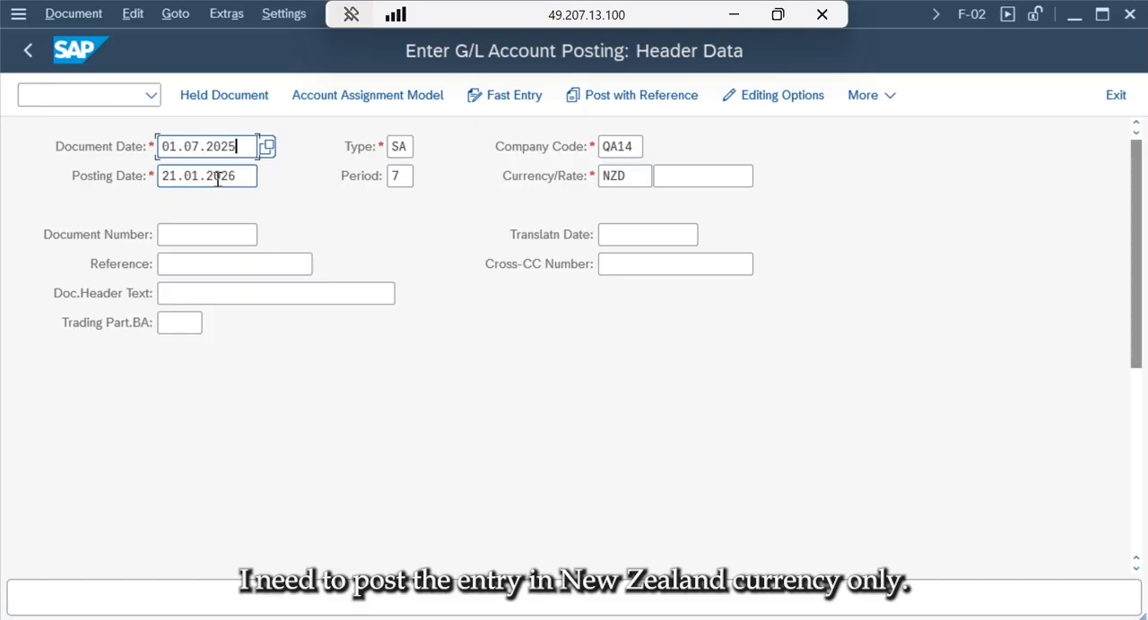
pyautogui.press('Tab')
pyautogui.press('Tab')
pyautogui.press('Tab')
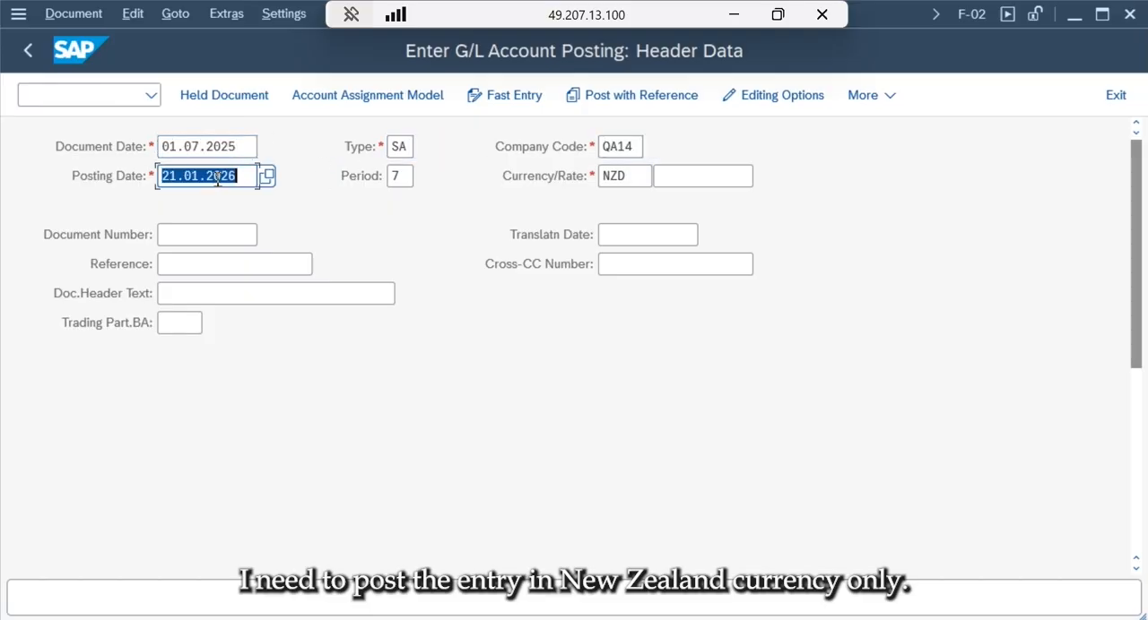
pyautogui.write('01')
pyautogui.click(213, 201)
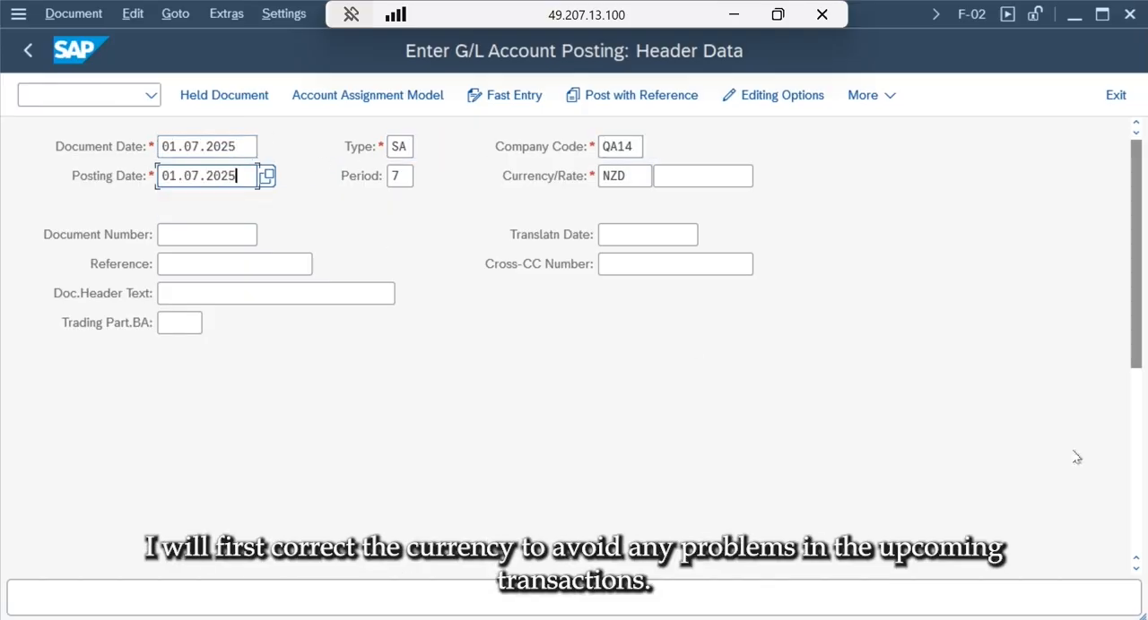
# Enter G/L account 113100 for the first line item with posting key 40 and proceed to its item details.
pyautogui.scroll(-5, 1134, 535)
pyautogui.click(305, 545)
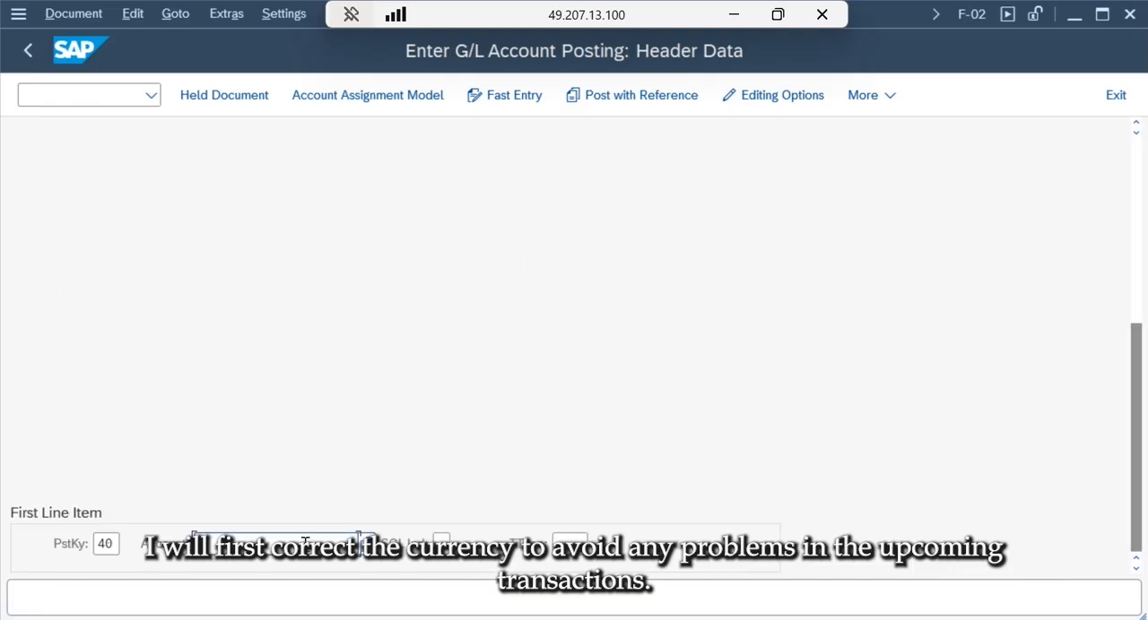
pyautogui.write('113100')
pyautogui.press('Return')
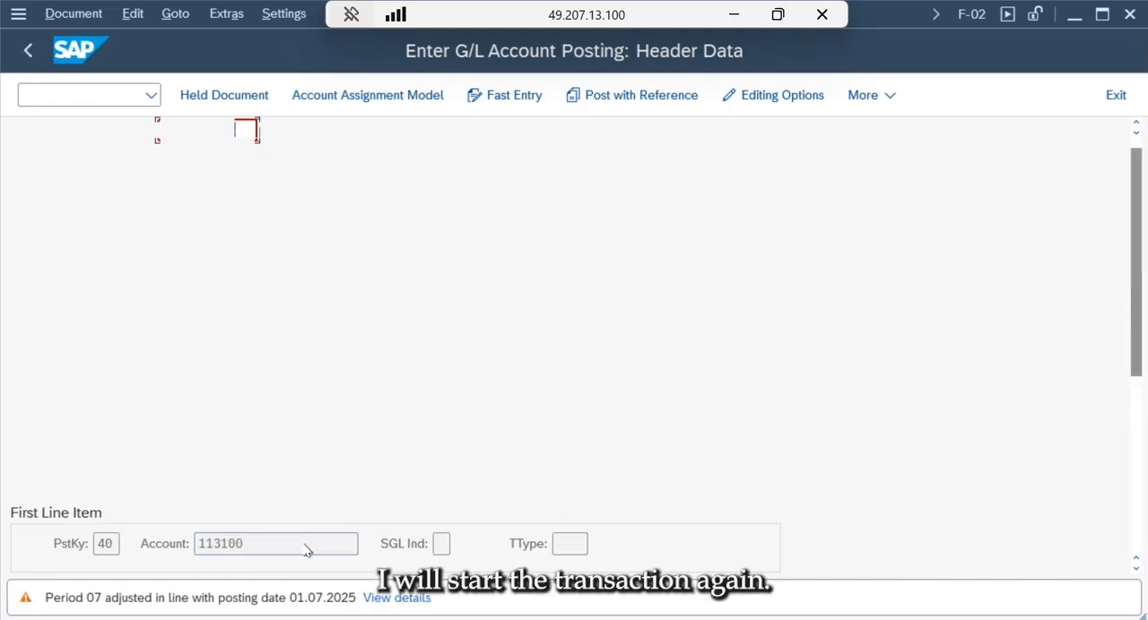
pyautogui.press('Return')
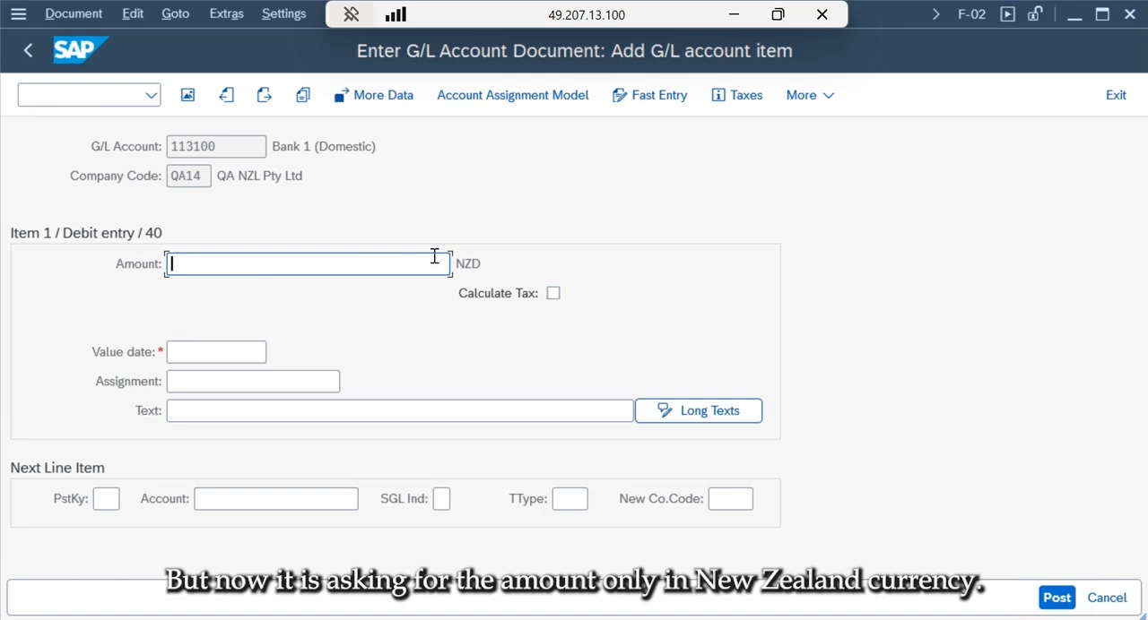
# Set the bank debit item's amount to 200000 NZD and its value date to 01.07.2025.
pyautogui.write('200000')
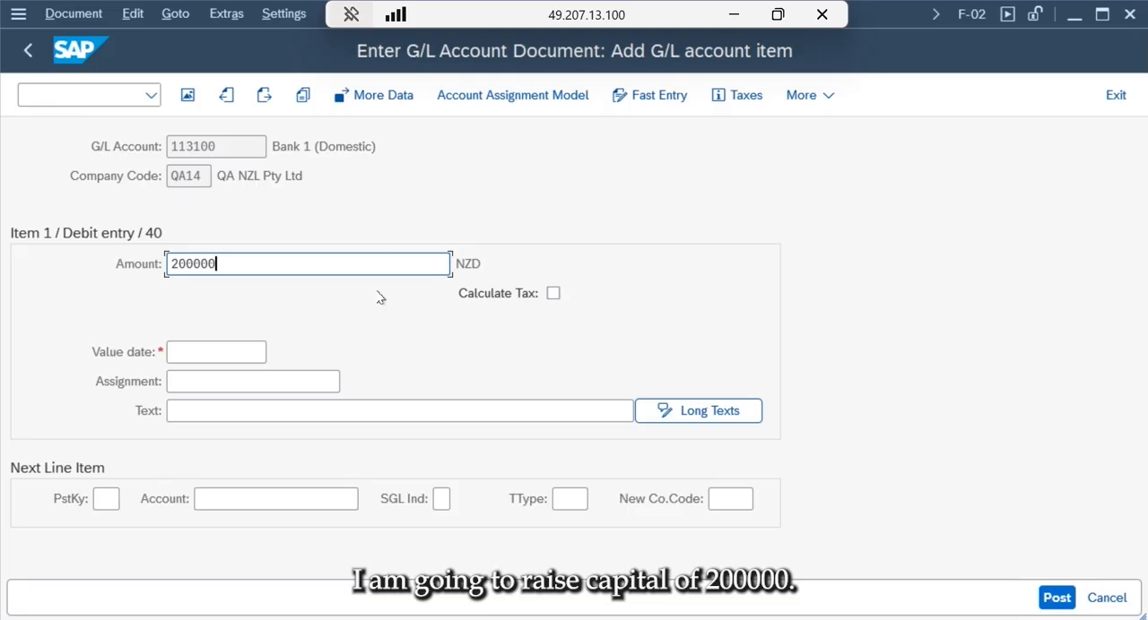
pyautogui.click(244, 346)
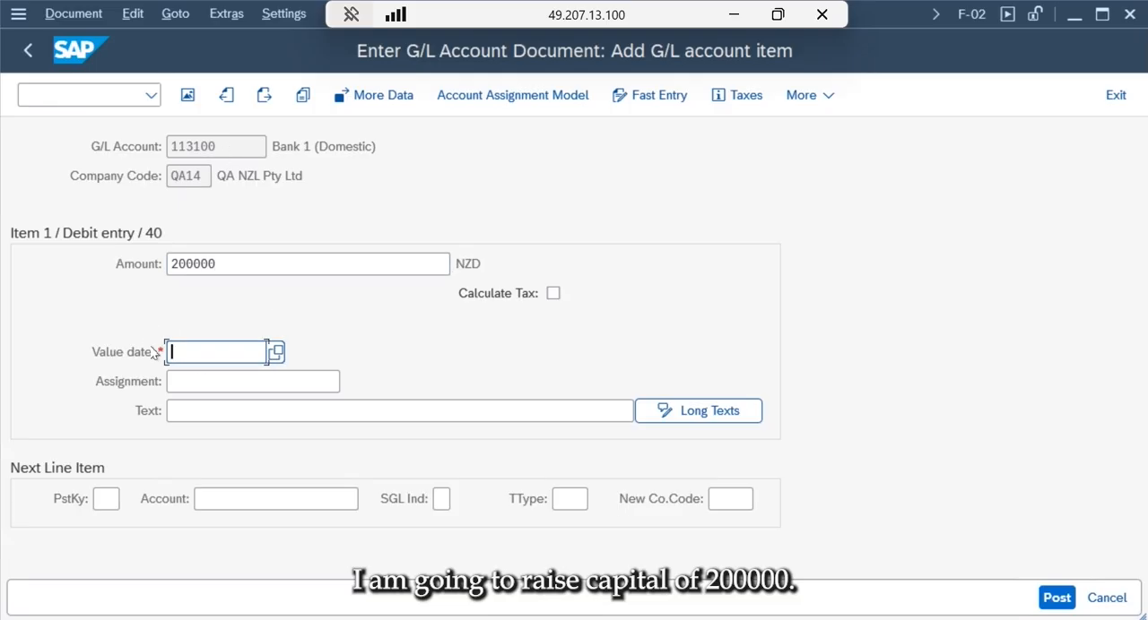
pyautogui.write('01.07.2025')
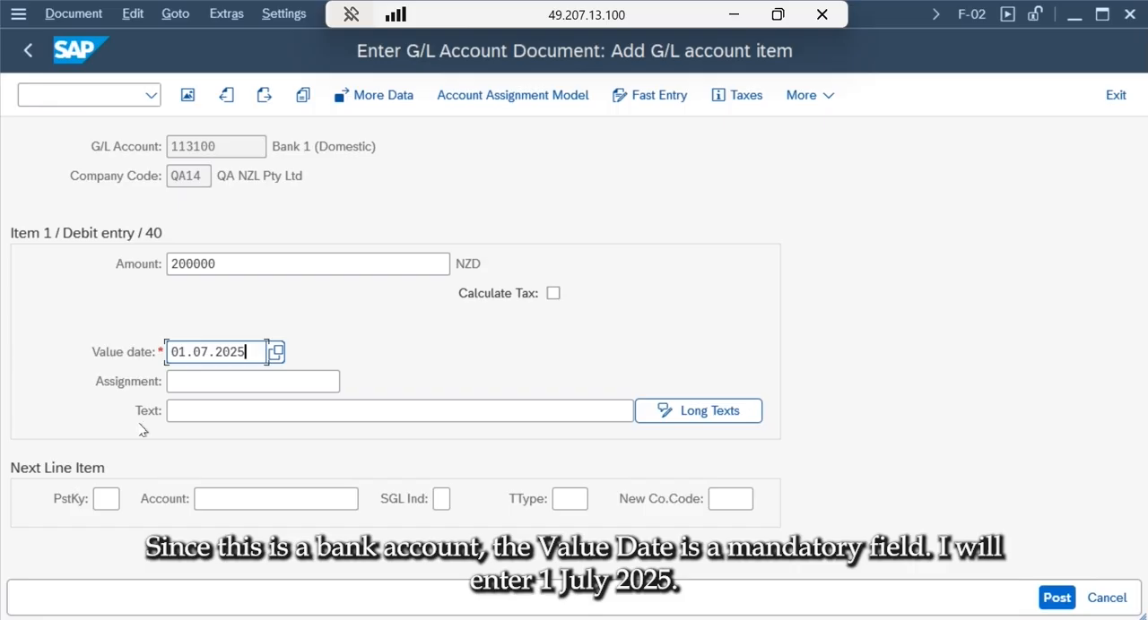
# Add a credit line item with posting key 50 for account 70000 and enter * as its amount.
pyautogui.click(104, 498)
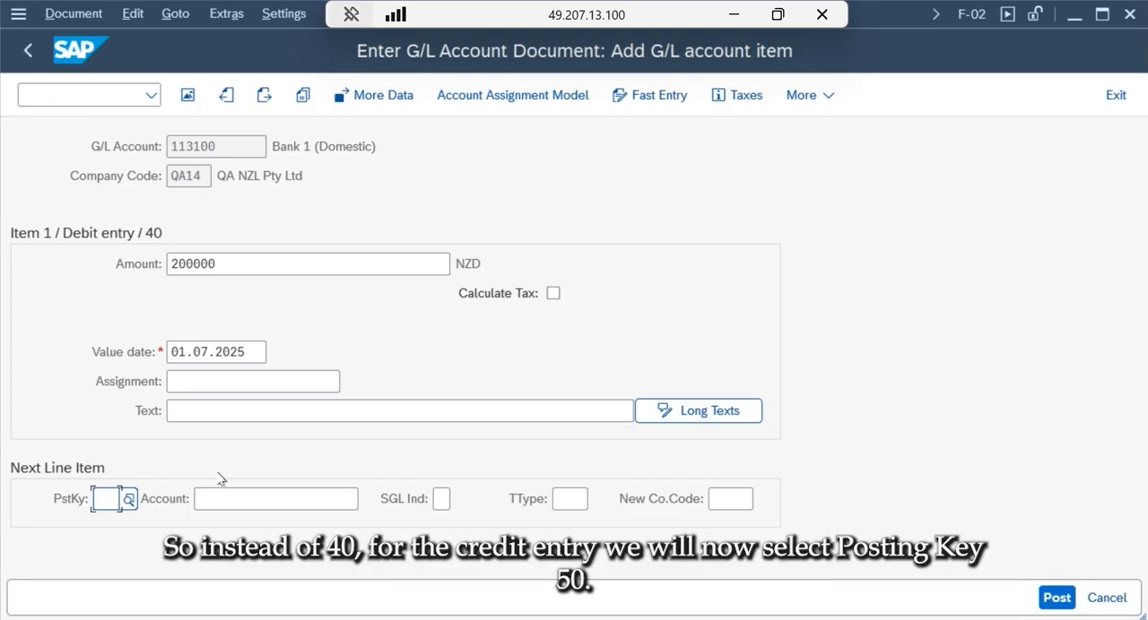
pyautogui.write('50')
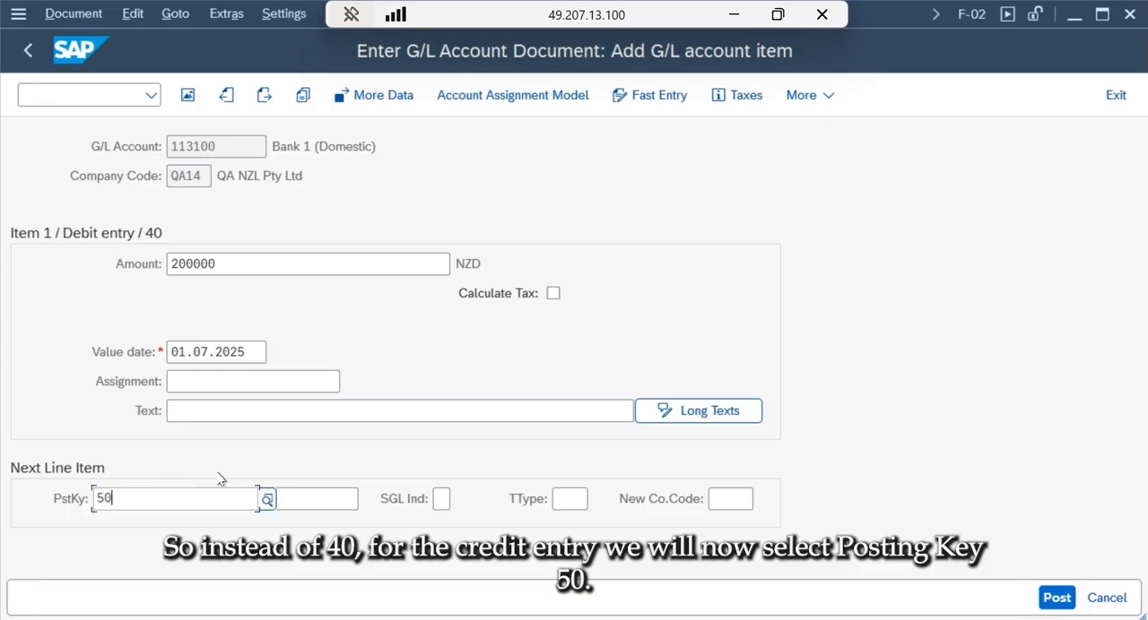
pyautogui.click(276, 578)
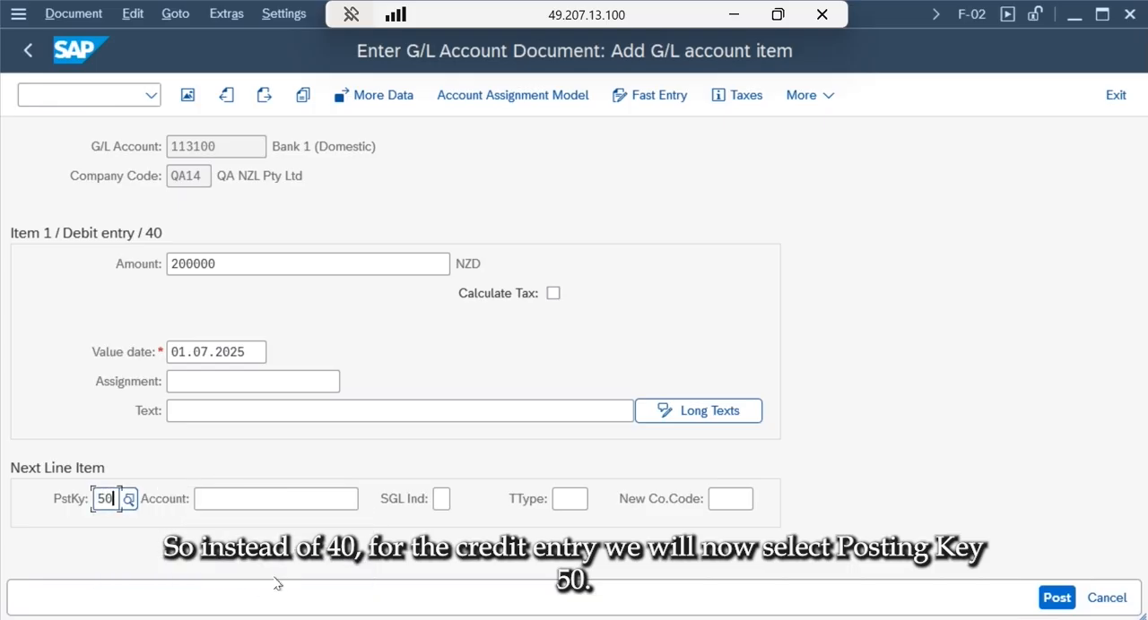
pyautogui.click(264, 503)
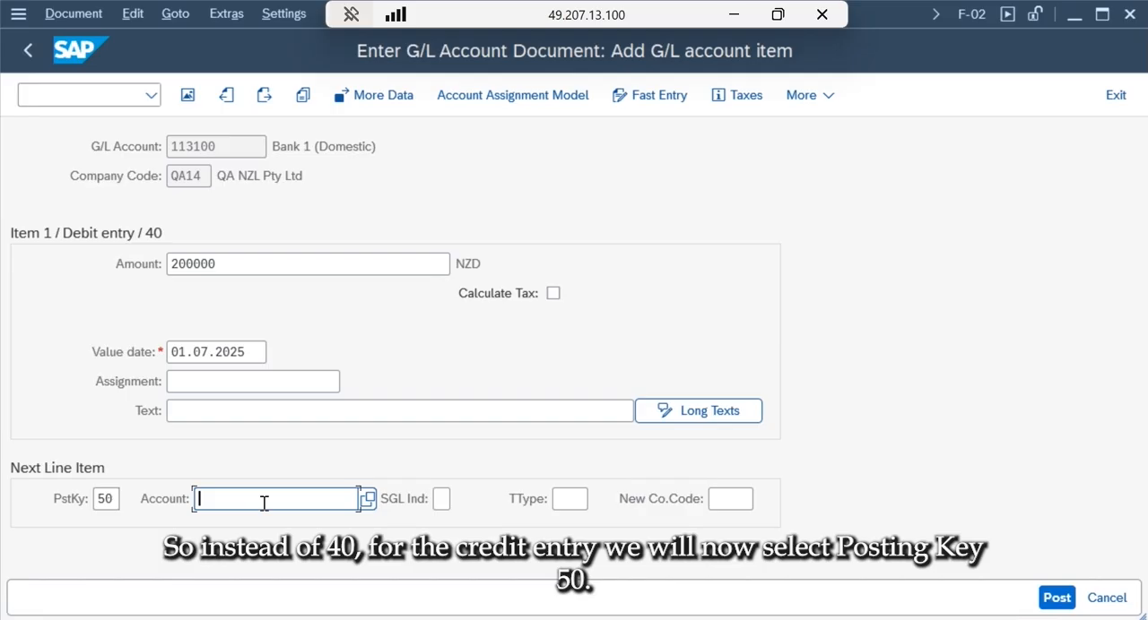
pyautogui.write('70000')
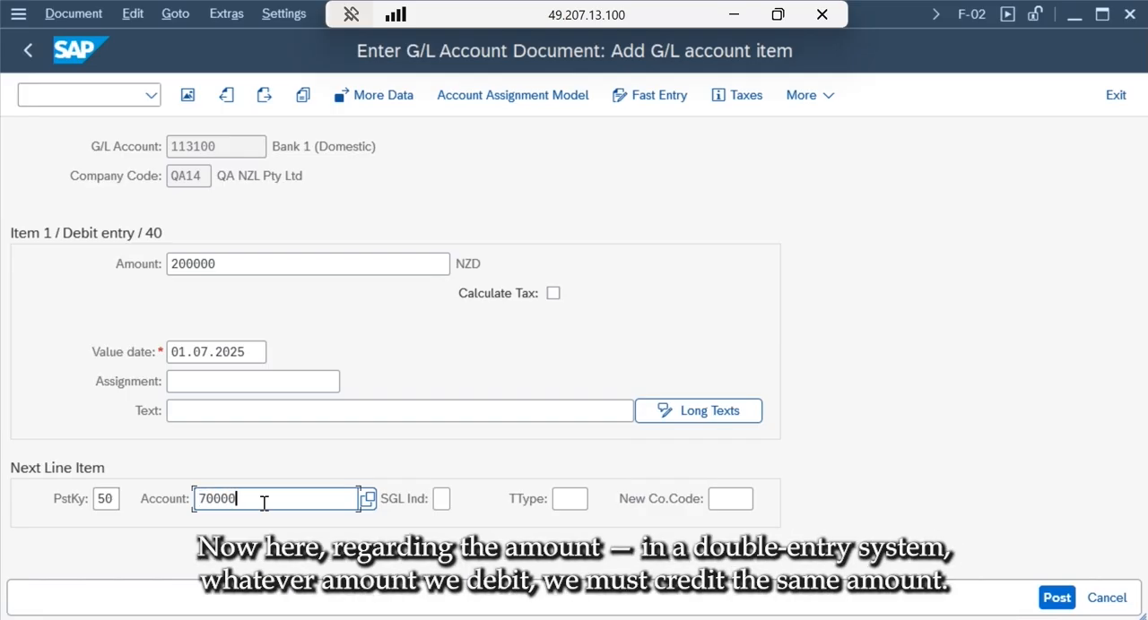
pyautogui.press('Return')
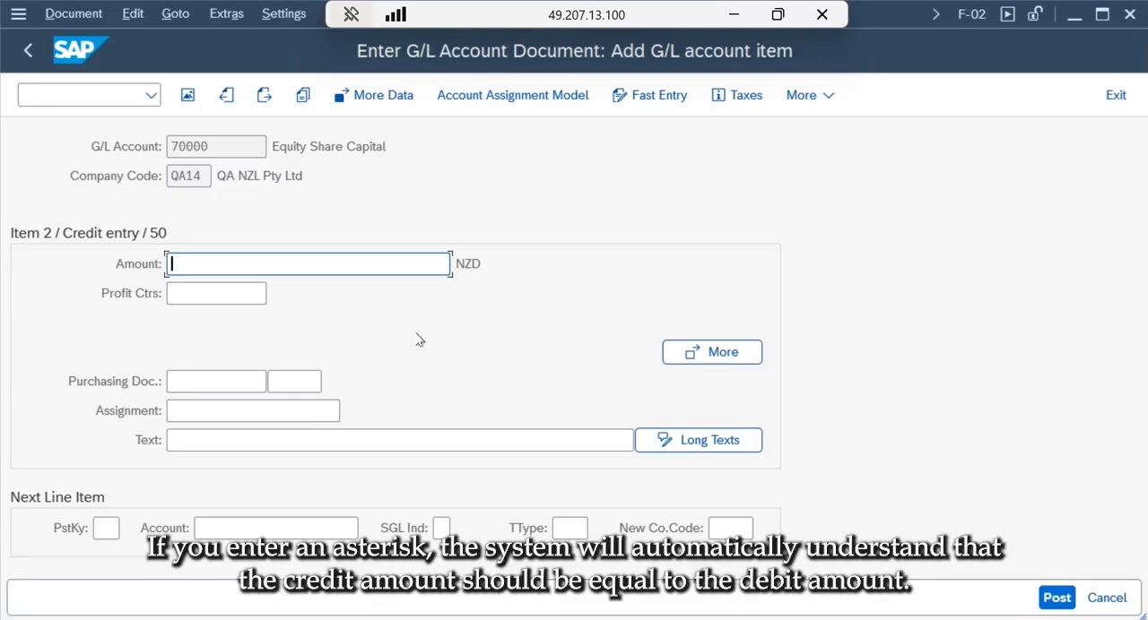
pyautogui.write('*')
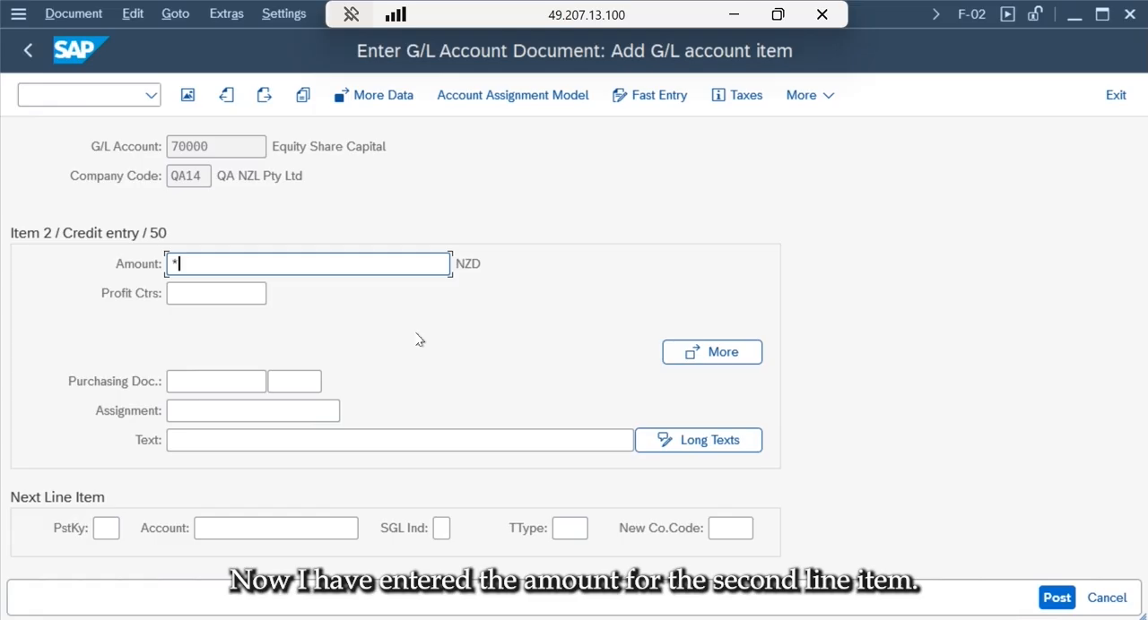
pyautogui.press('Return')
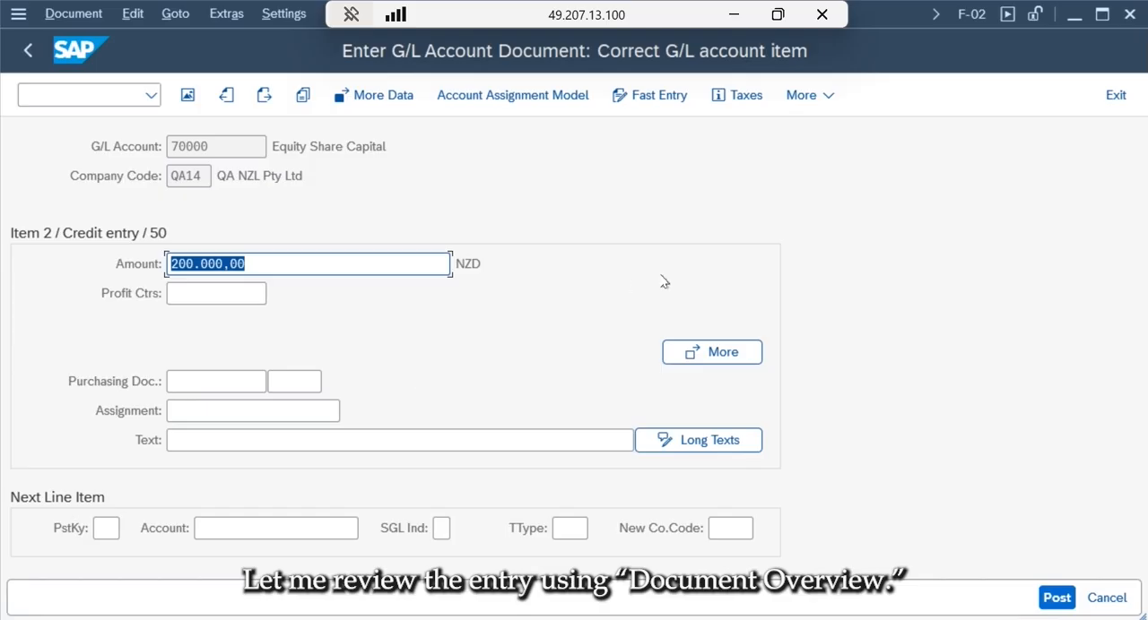
# Post the share capital document from its document overview and exit F-02, confirming the exit.
pyautogui.click(187, 95)
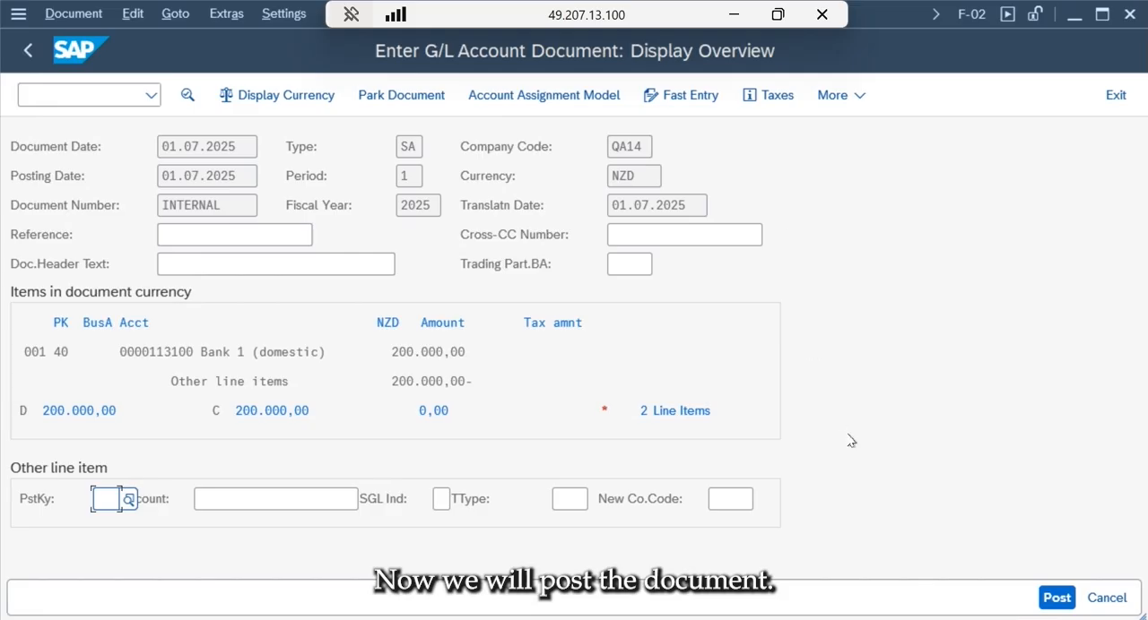
pyautogui.click(1048, 600)
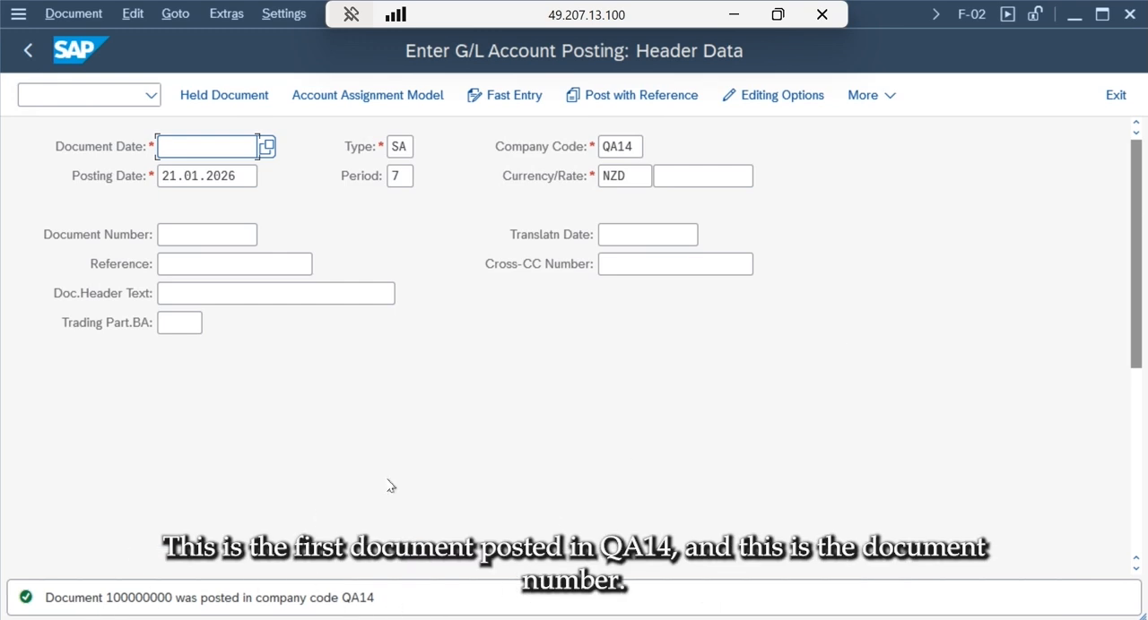
pyautogui.click(1116, 96)
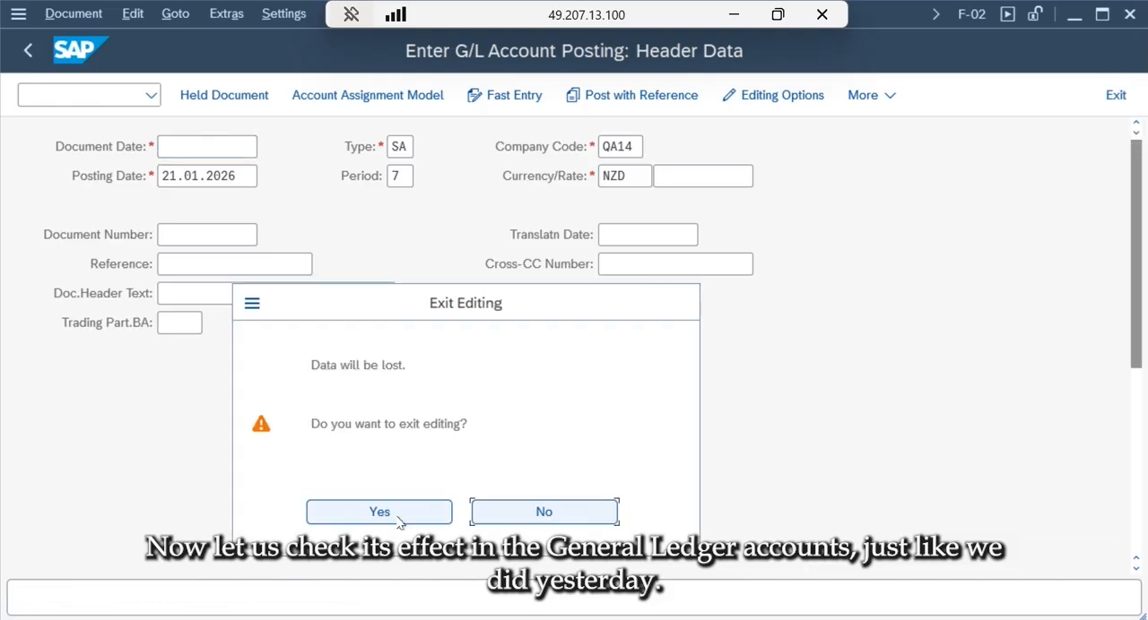
pyautogui.click(400, 522)
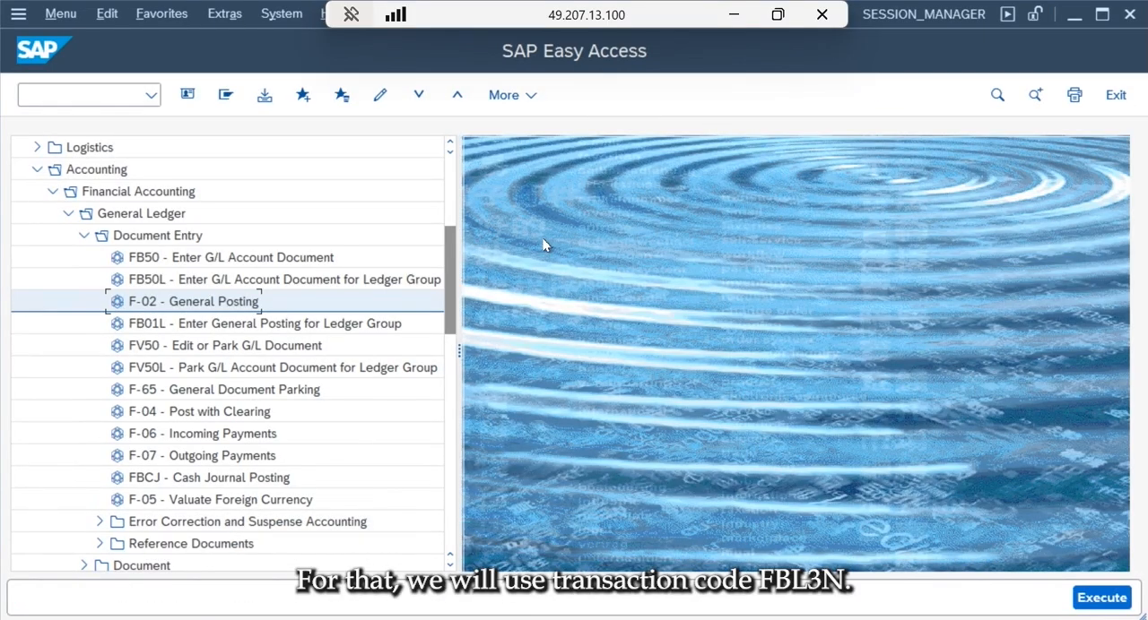
# Open transaction FBL3N and display all items of G/L account 70000 in company code QA14.
pyautogui.click(93, 98)
pyautogui.write('fbl3n')
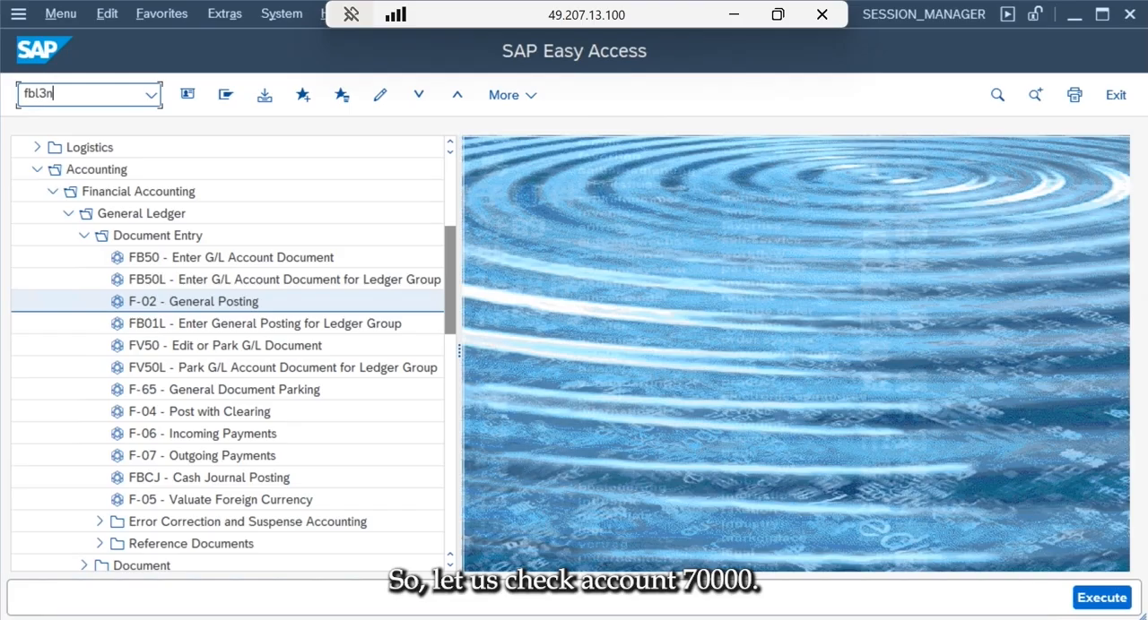
pyautogui.press('Return')
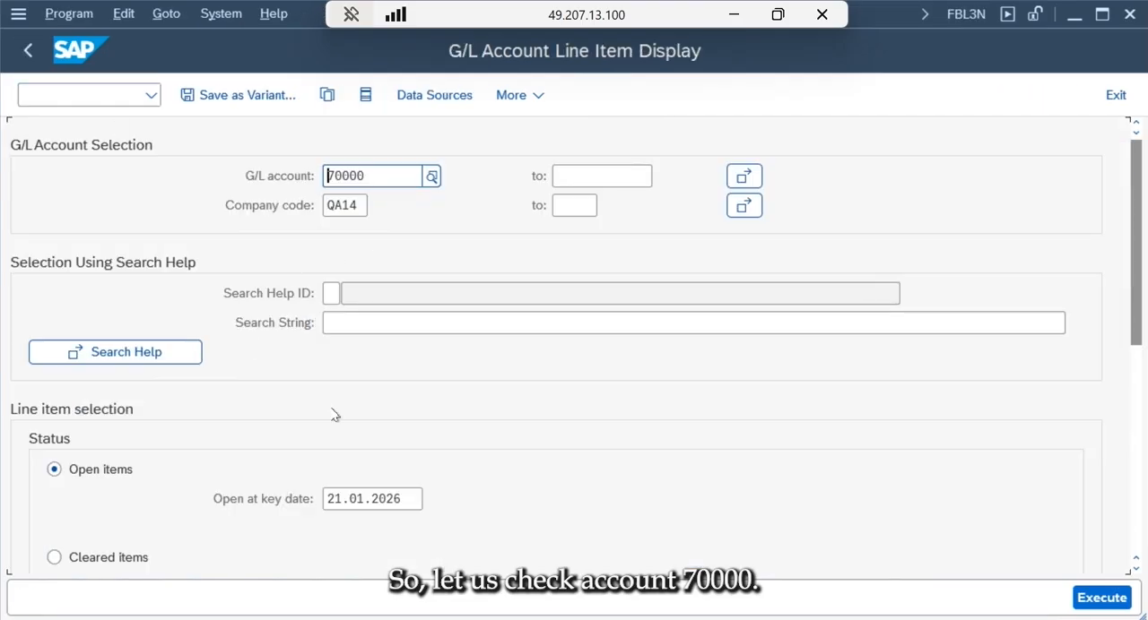
pyautogui.click(1135, 538)
pyautogui.click(109, 227)
pyautogui.click(1136, 156)
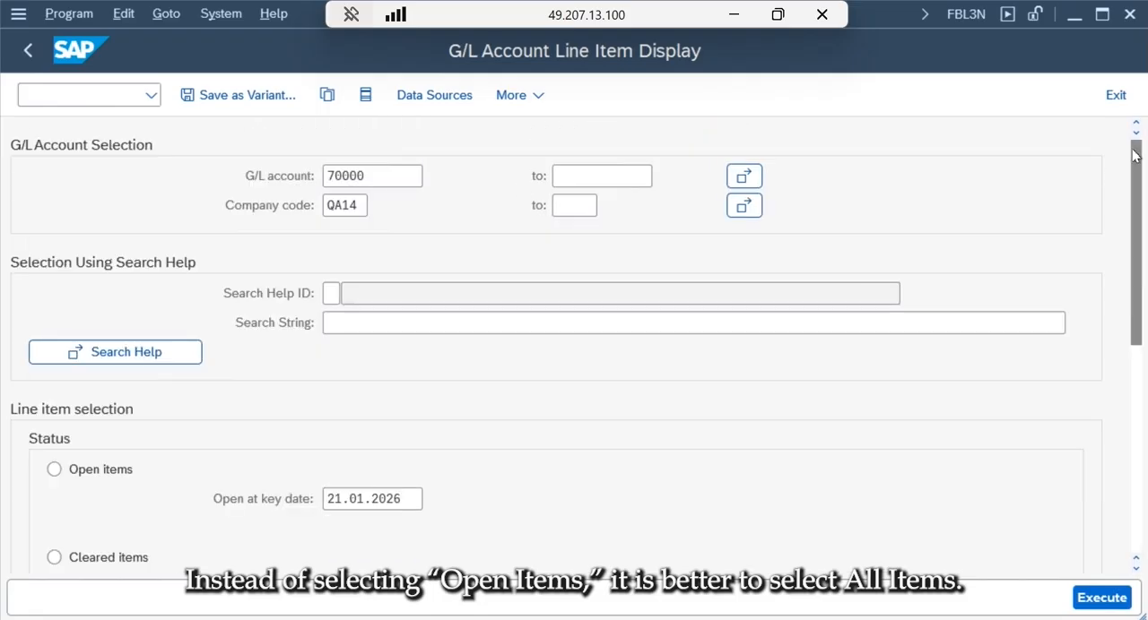
pyautogui.click(1099, 598)
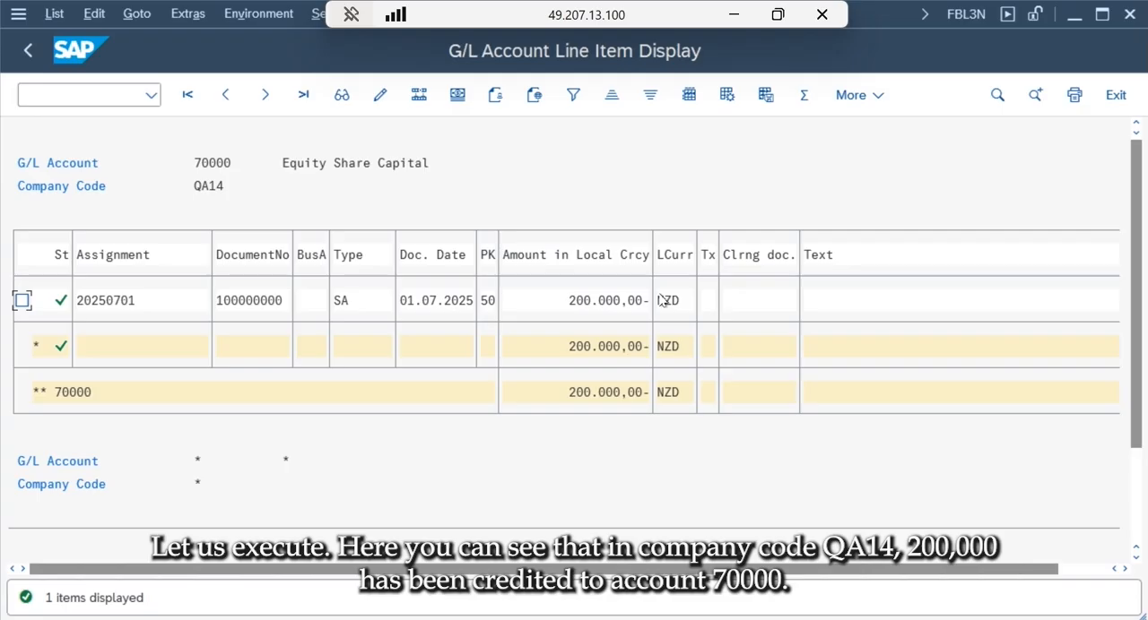
# Return to the line item selection and display the items of G/L account 113100 in company code QA14.
pyautogui.click(1115, 95)
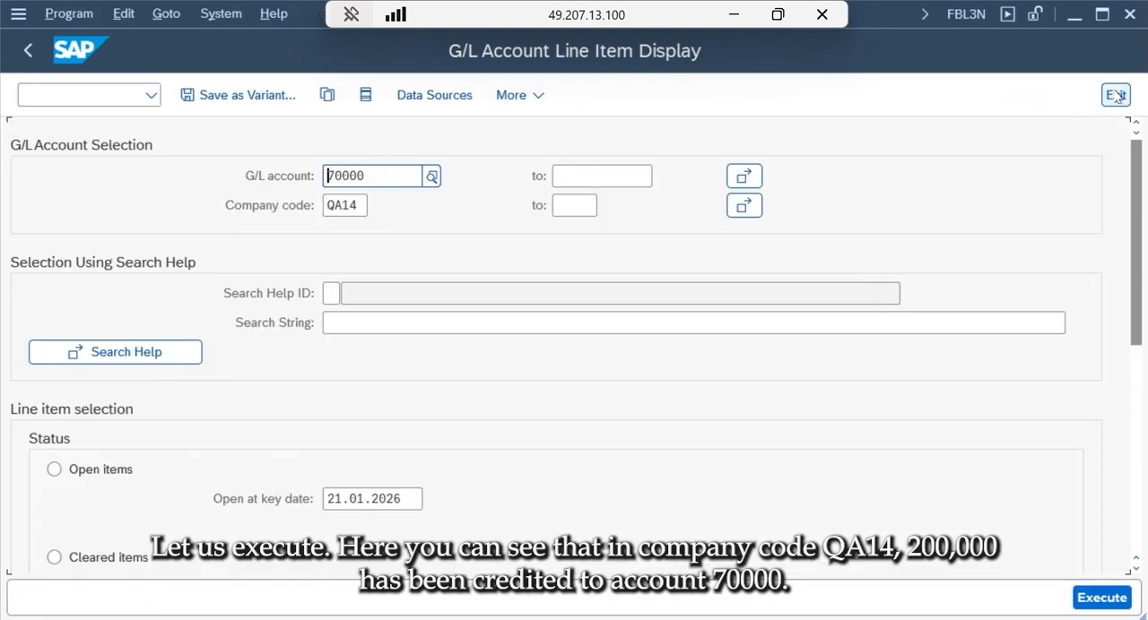
pyautogui.doubleClick(379, 174)
pyautogui.click(379, 174)
pyautogui.write('113100')
pyautogui.hotkey('ctrl', 'a')
pyautogui.press('BackSpace')
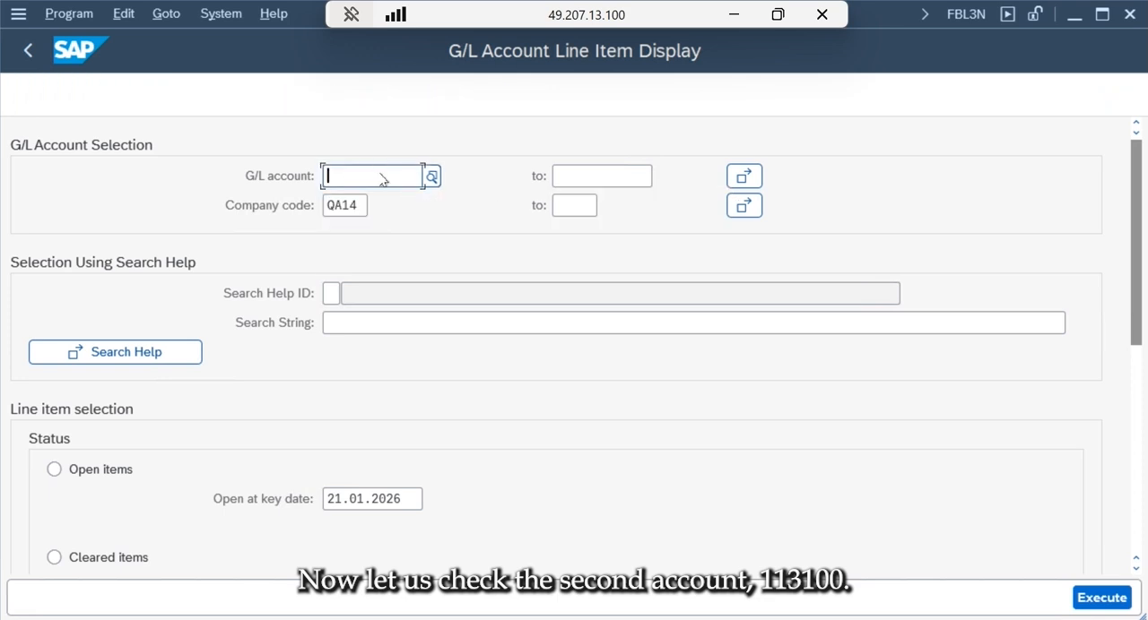
pyautogui.write('113100')
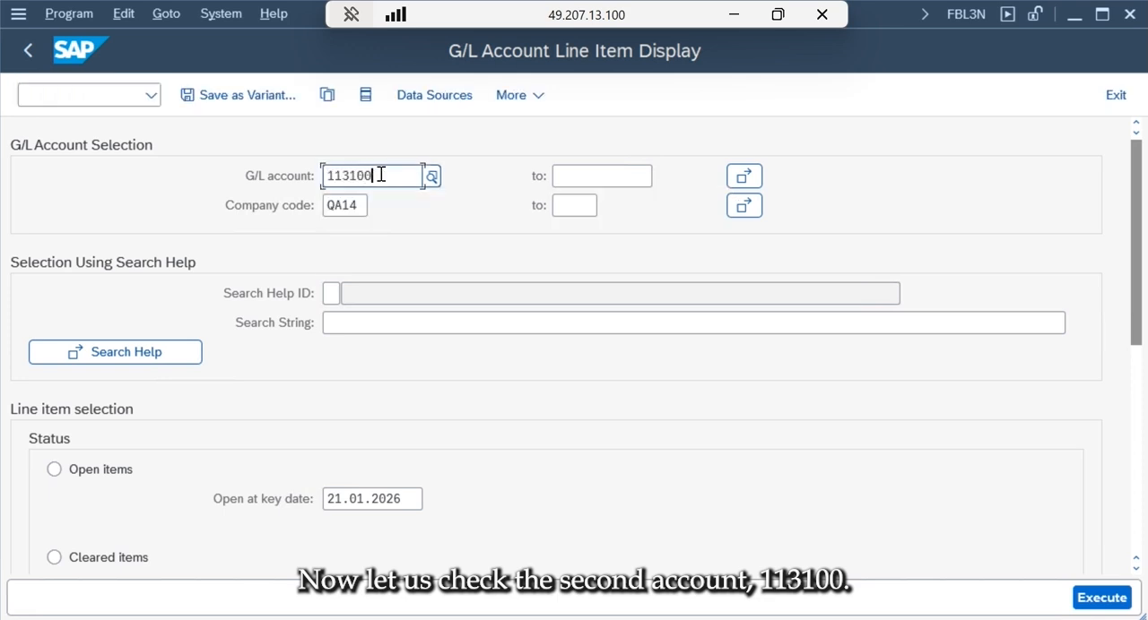
pyautogui.press('Return')
pyautogui.click(1090, 596)
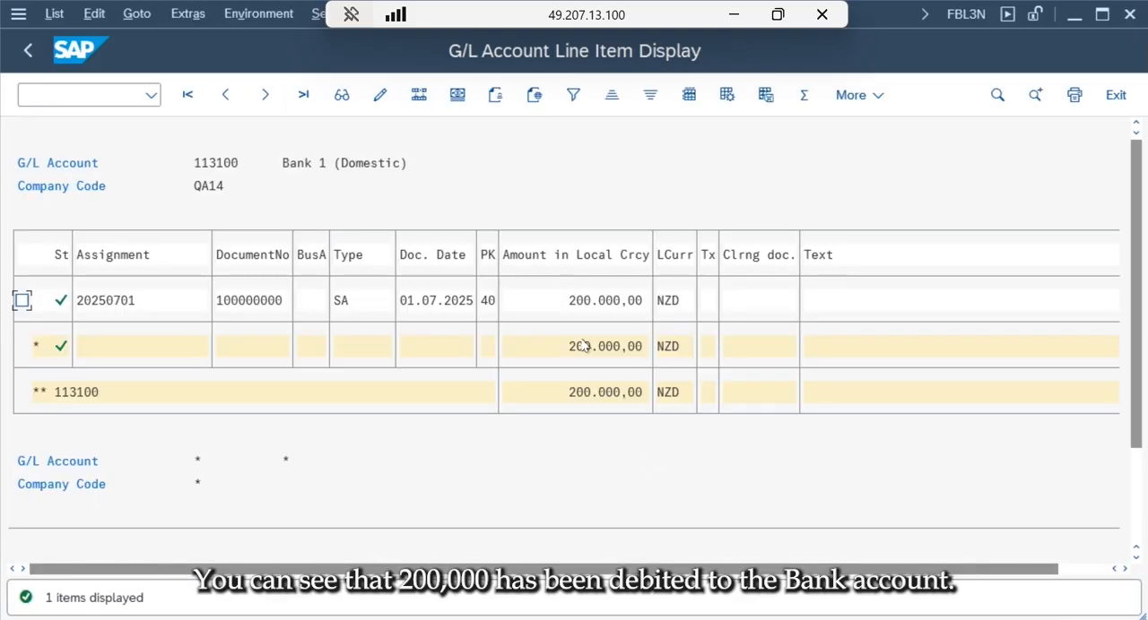
# Exit the line item display and FBL3N, and open the Financial Statements transaction F.01.
pyautogui.click(1115, 95)
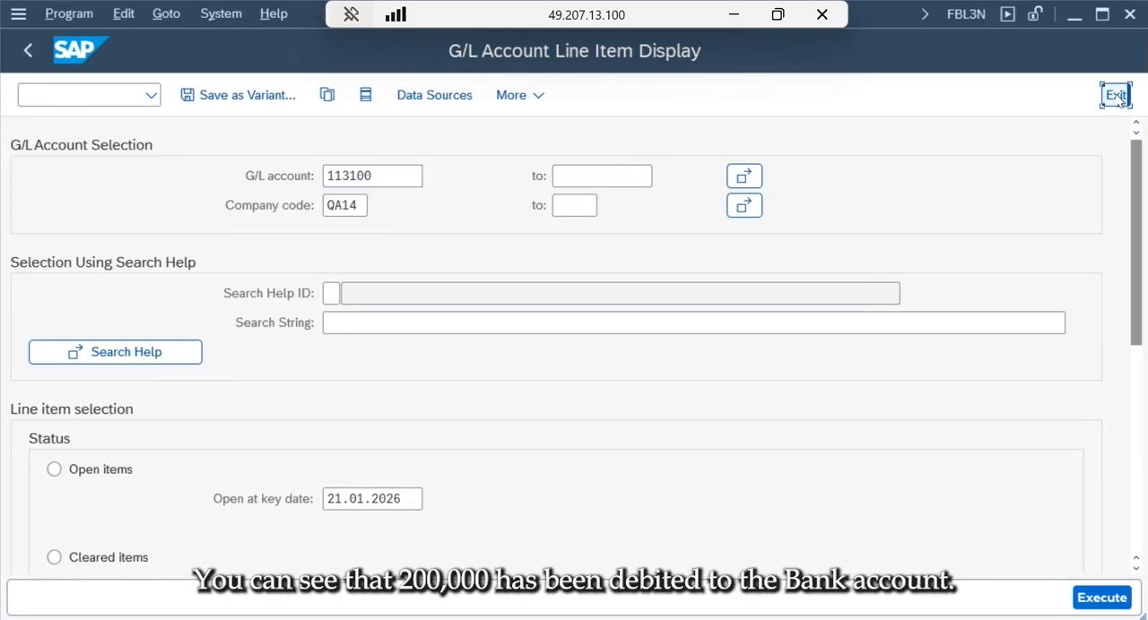
pyautogui.click(1115, 95)
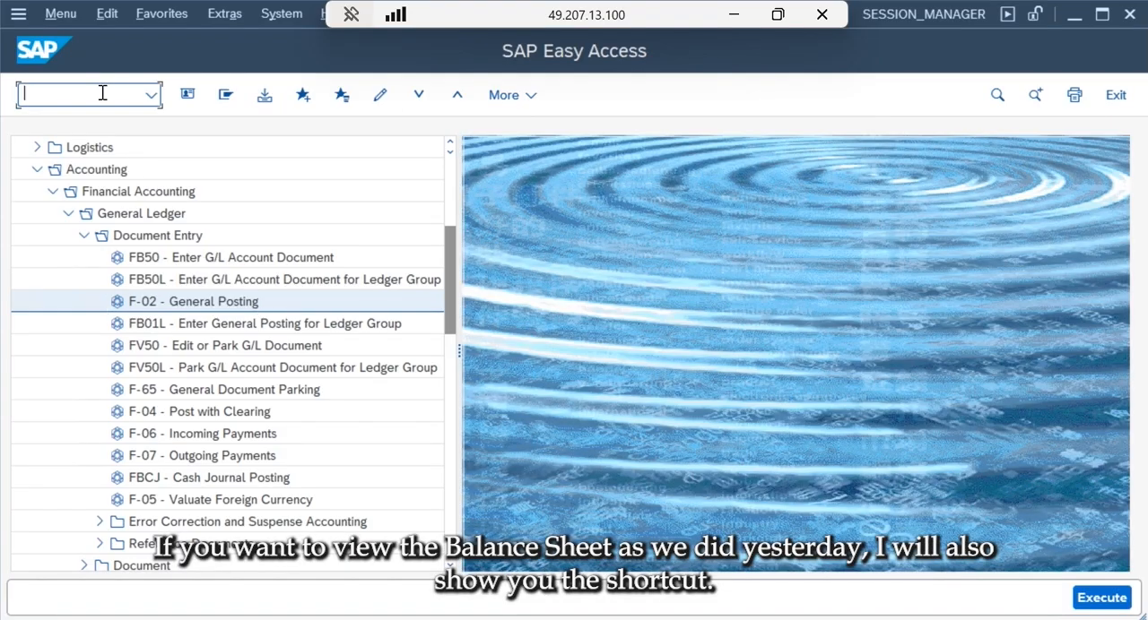
pyautogui.write('f.01')
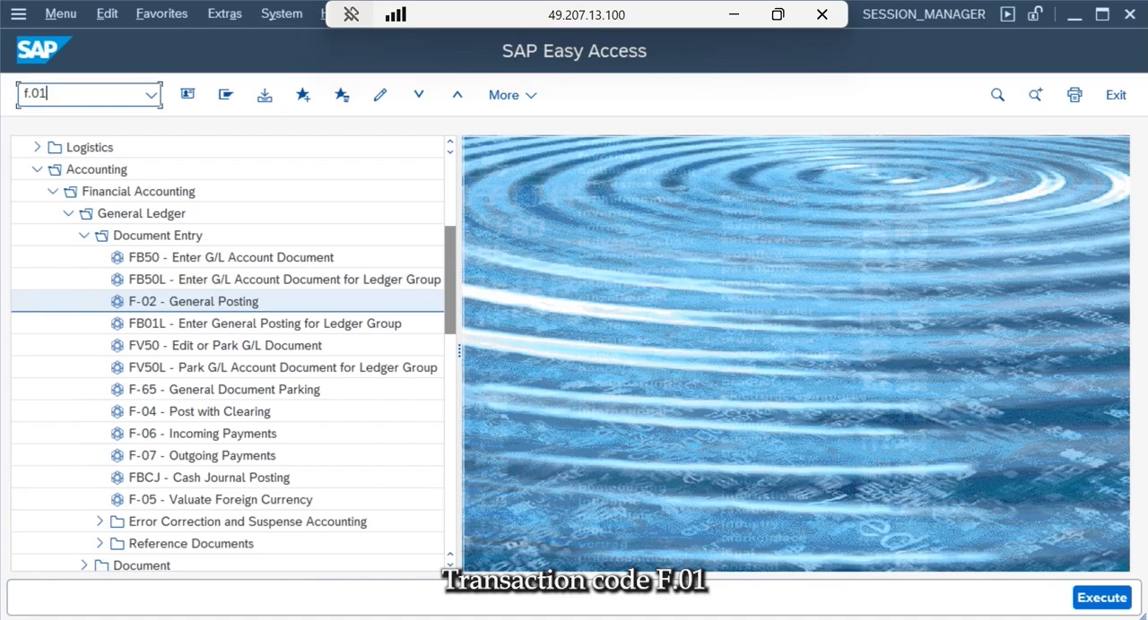
pyautogui.press('Return')
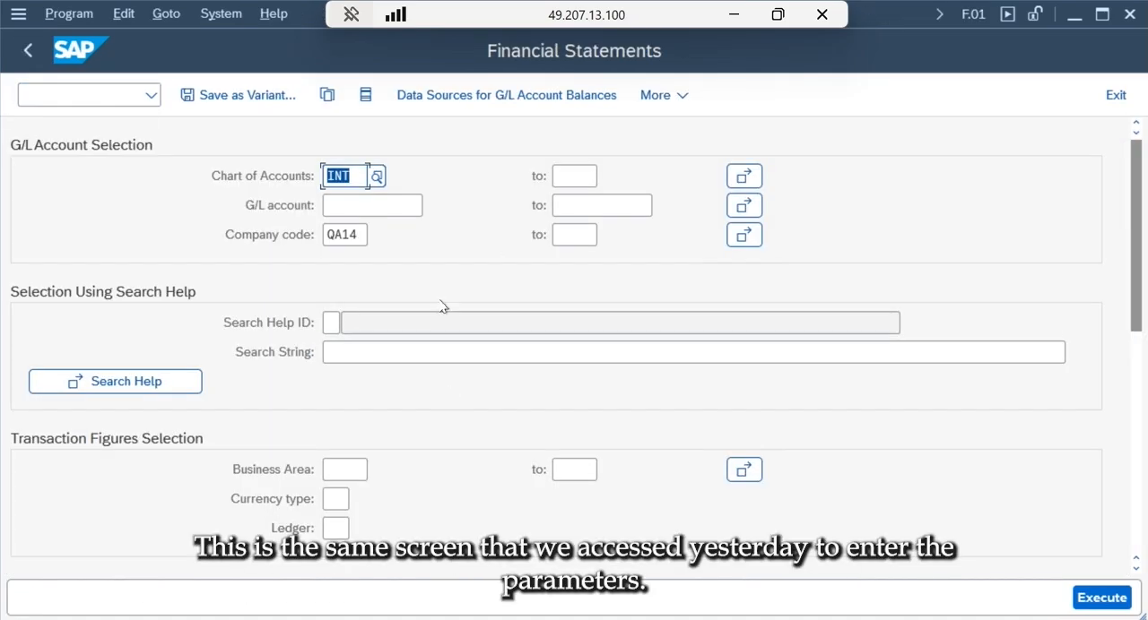
# Run the financial statements for company code QA14 with financial statement version INT and review the assets and liabilities sections.
pyautogui.click(1138, 517)
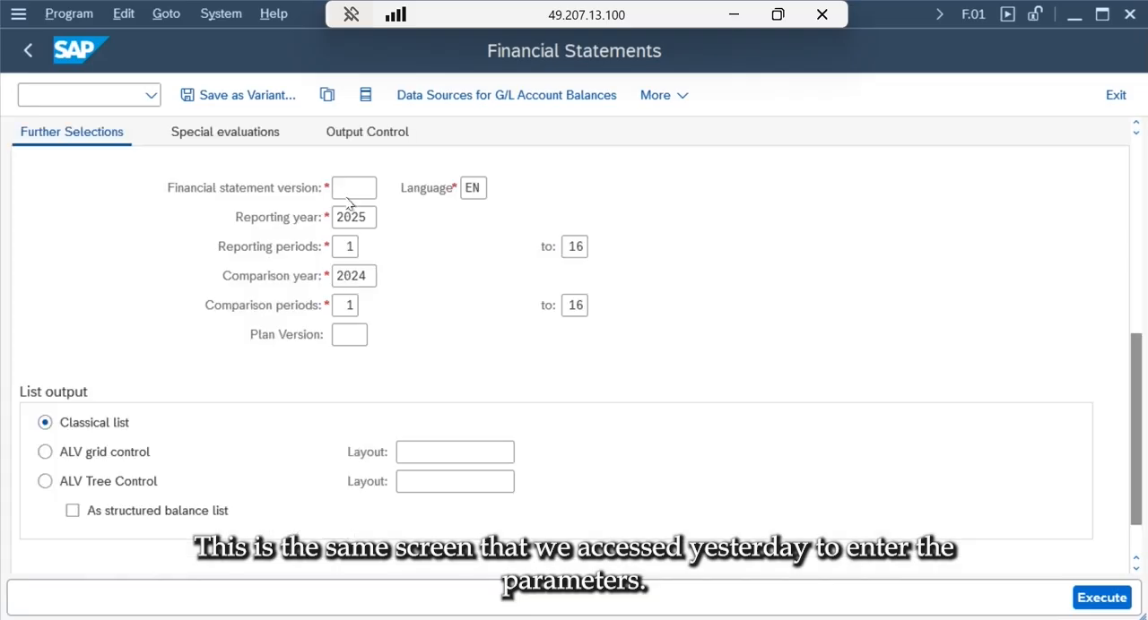
pyautogui.click(346, 190)
pyautogui.write('INT')
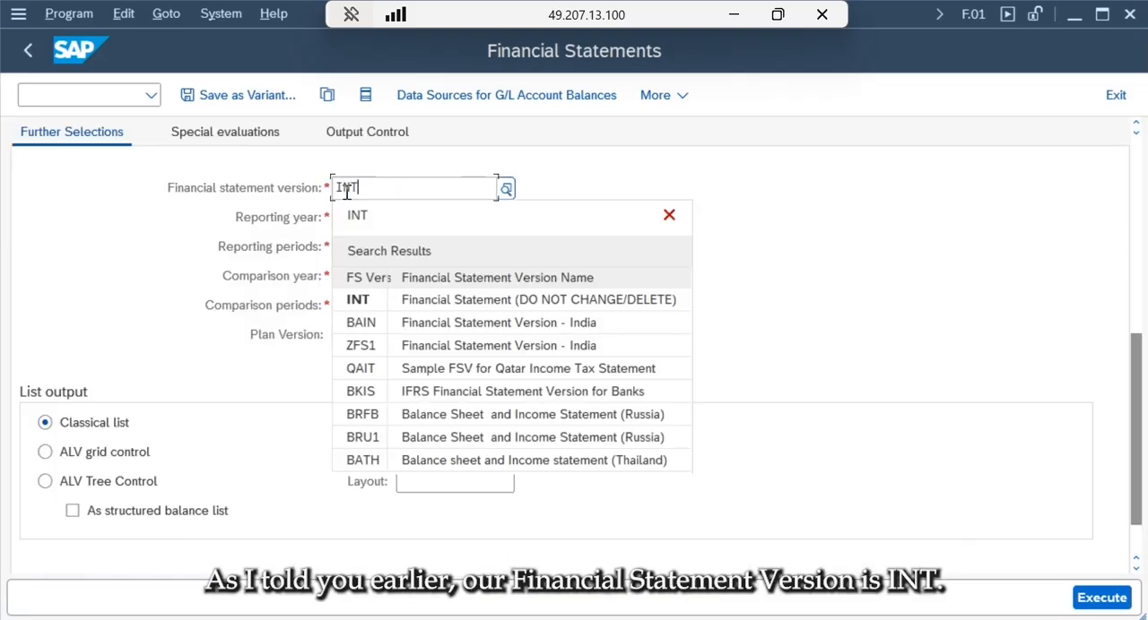
pyautogui.click(406, 301)
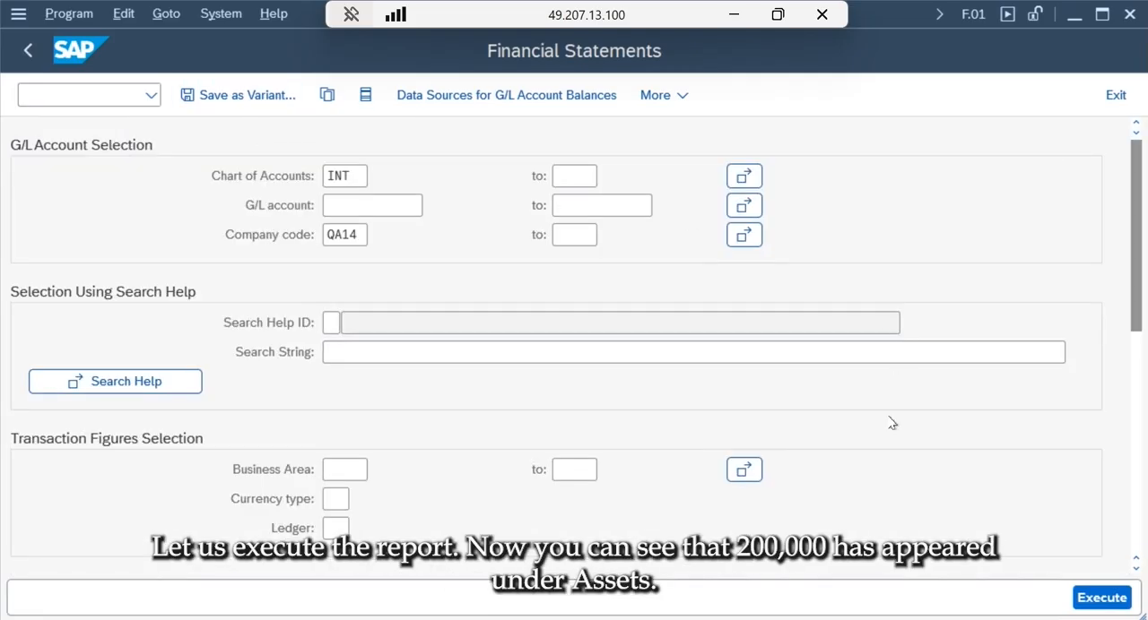
pyautogui.click(1094, 599)
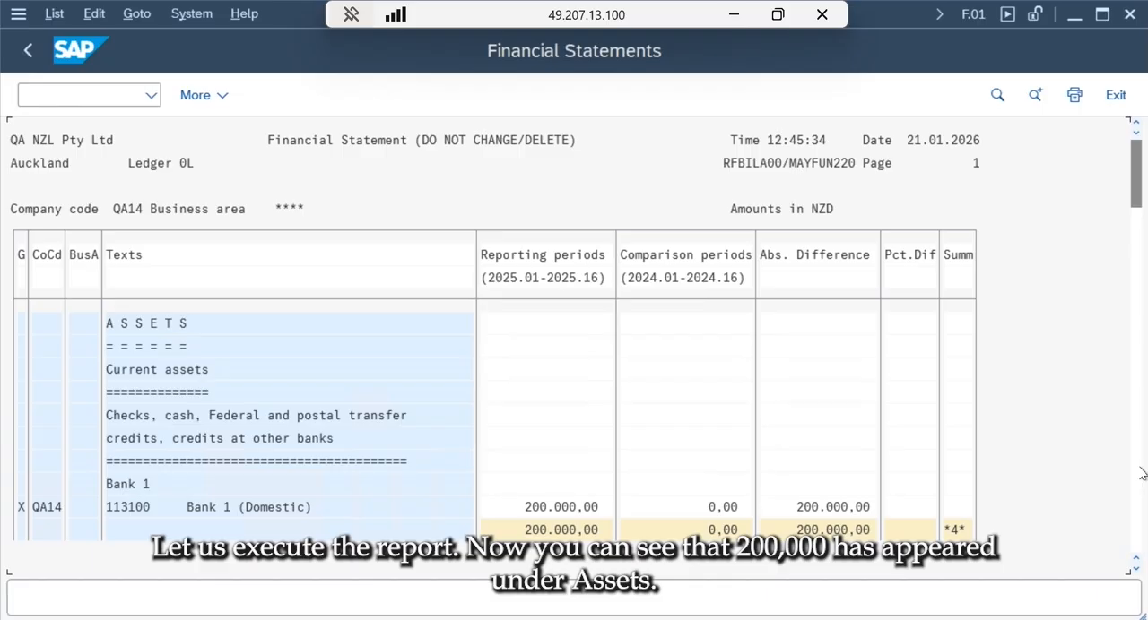
pyautogui.scroll(-5, 1142, 474)
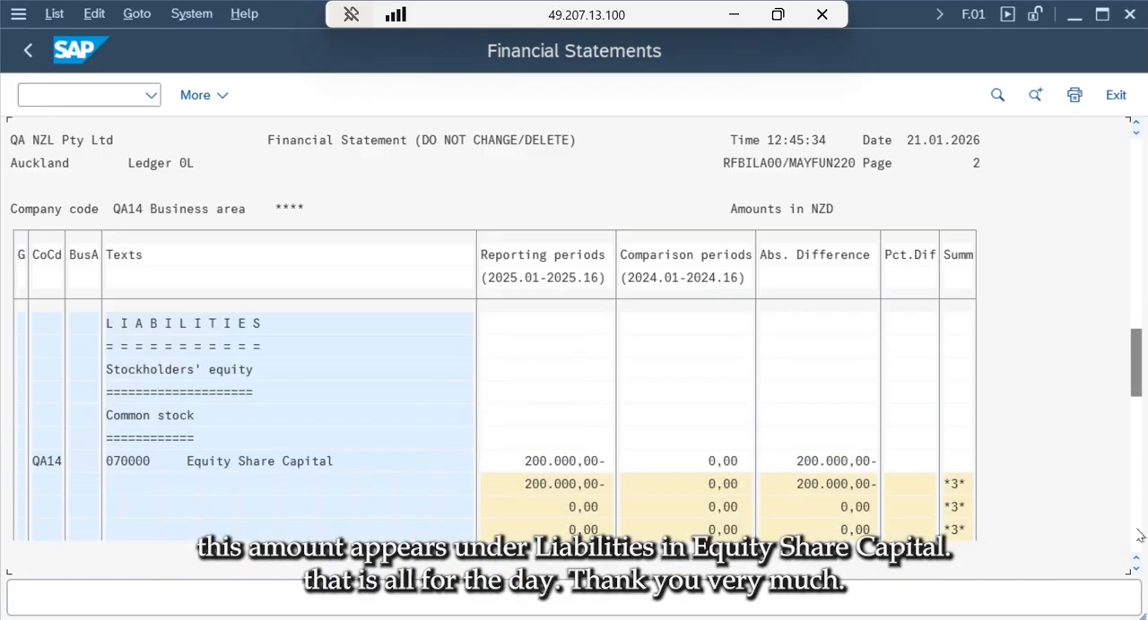
pyautogui.scroll(-4, 1138, 535)
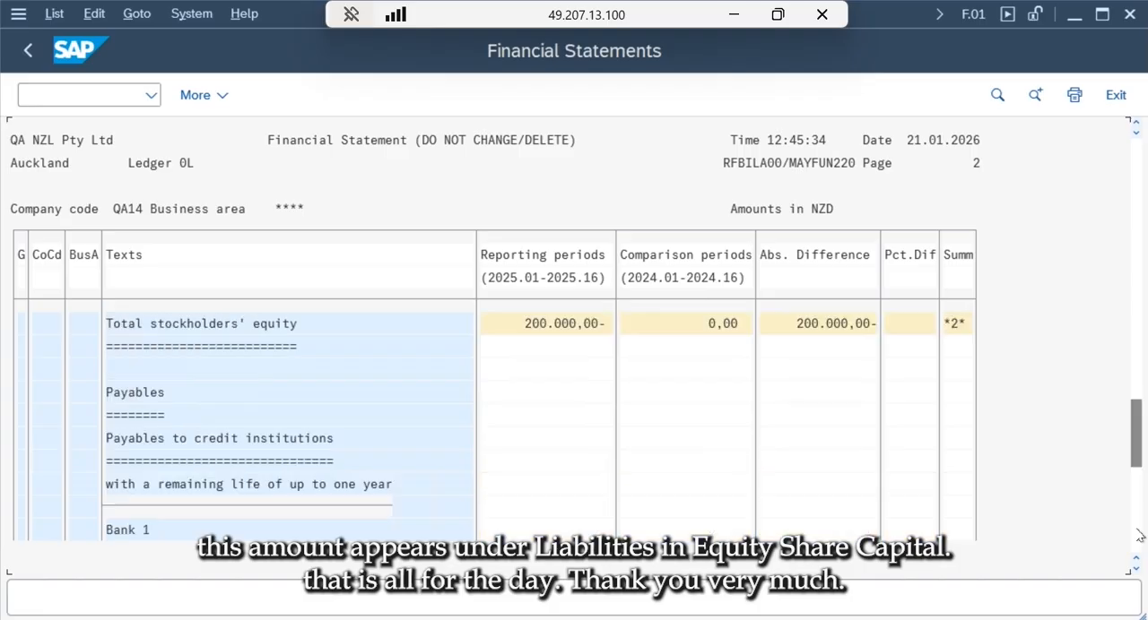
pyautogui.scroll(5, 1139, 158)
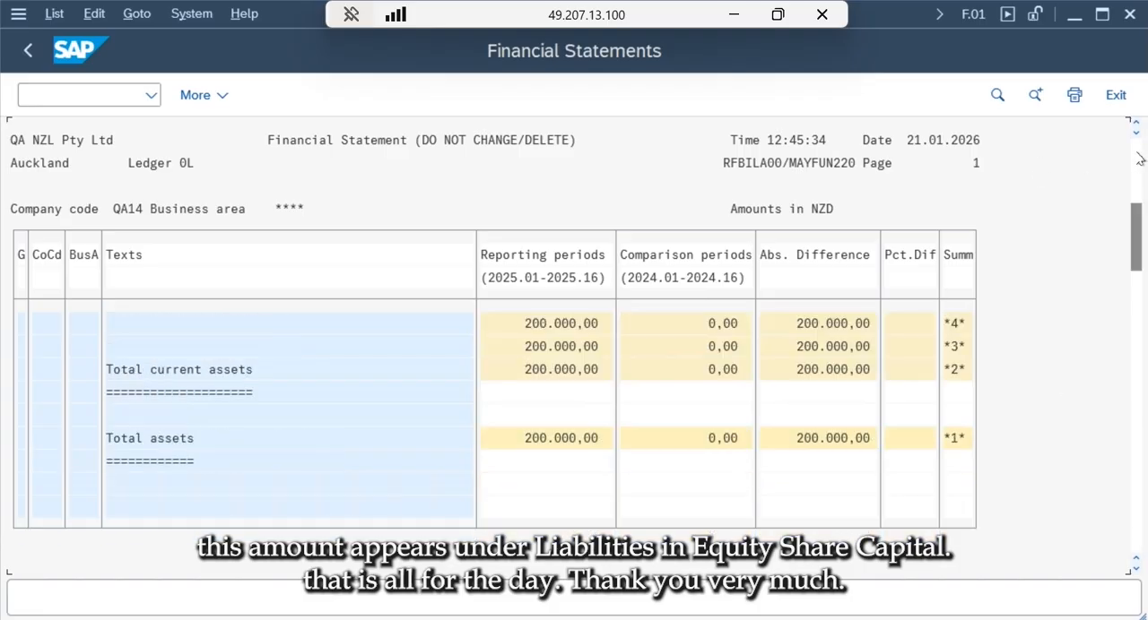